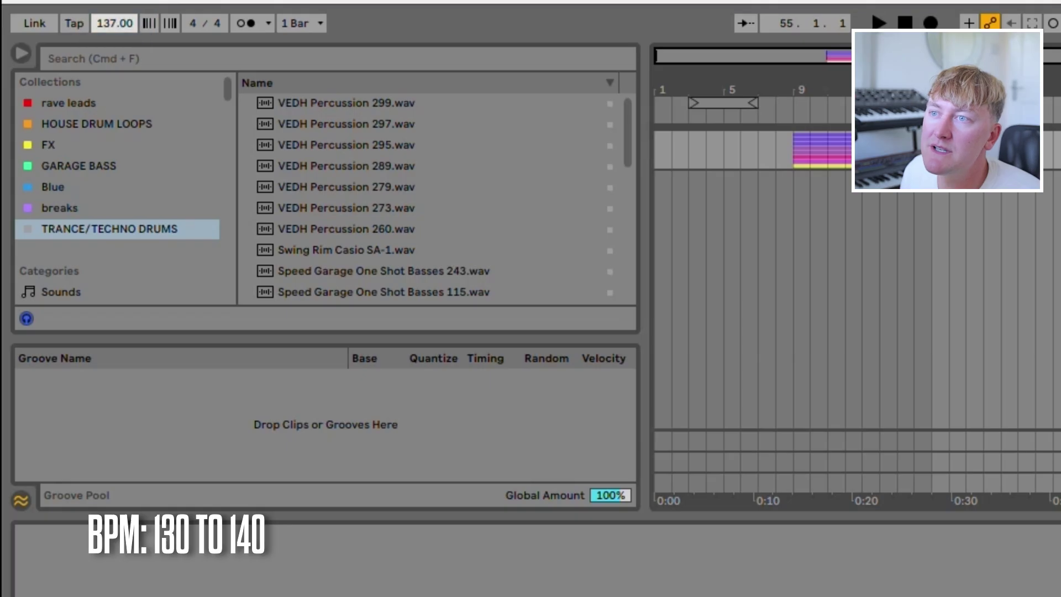
# Step: Set the tempo to 137 BPM and play the drum group from bar 9
pyautogui.moveTo(122, 26); pyautogui.dragTo(122, 23)
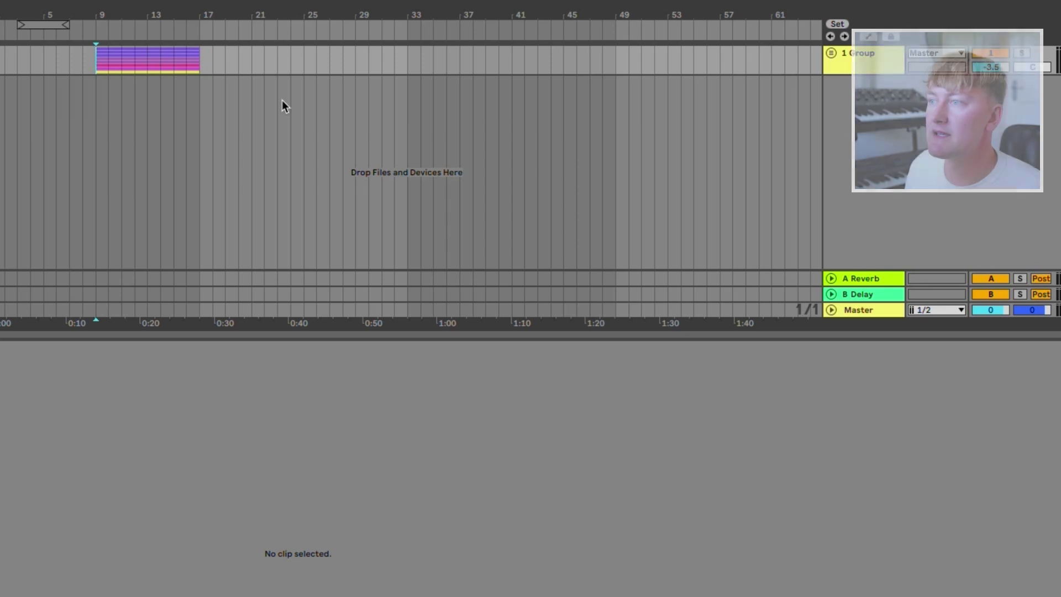
pyautogui.press('space')
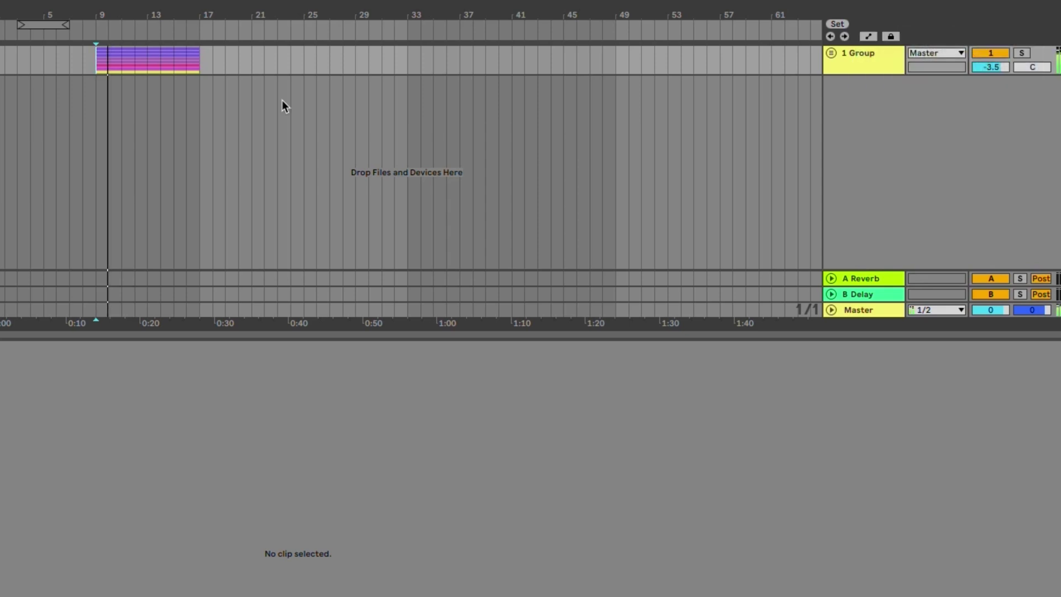
# Step: Insert a MIDI track below the drum group and create an empty four-bar MIDI clip on it at bar 9
pyautogui.rightClick(863, 62)
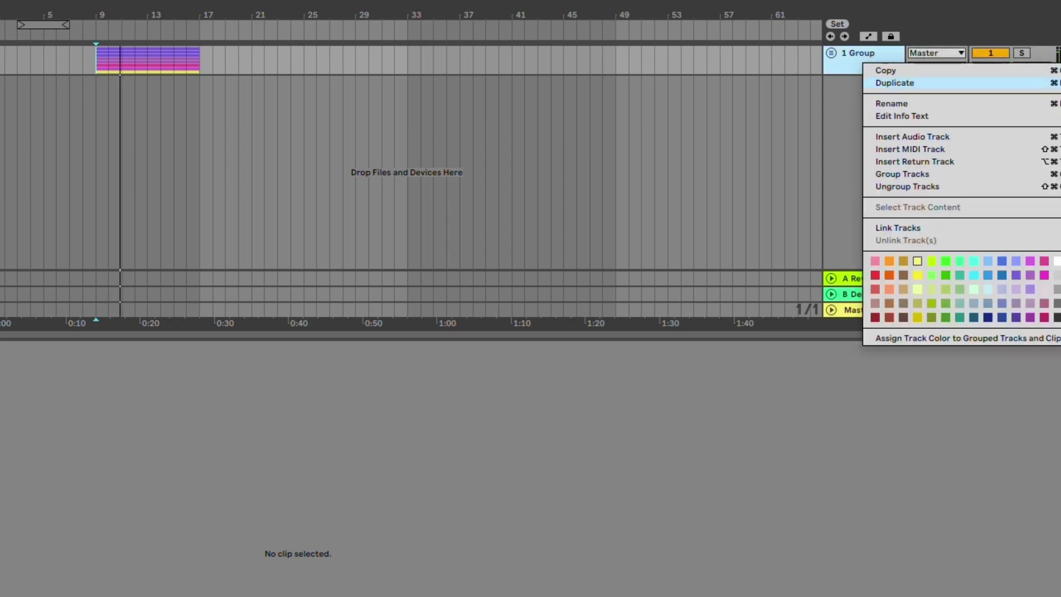
pyautogui.click(910, 150)
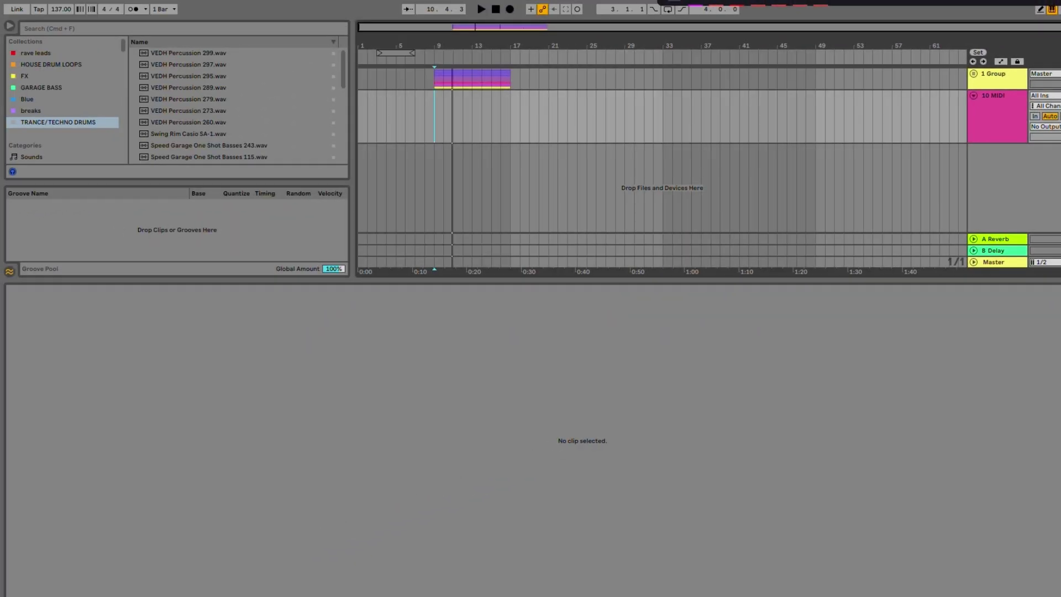
pyautogui.moveTo(96, 103); pyautogui.dragTo(146, 104)
pyautogui.rightClick(142, 101)
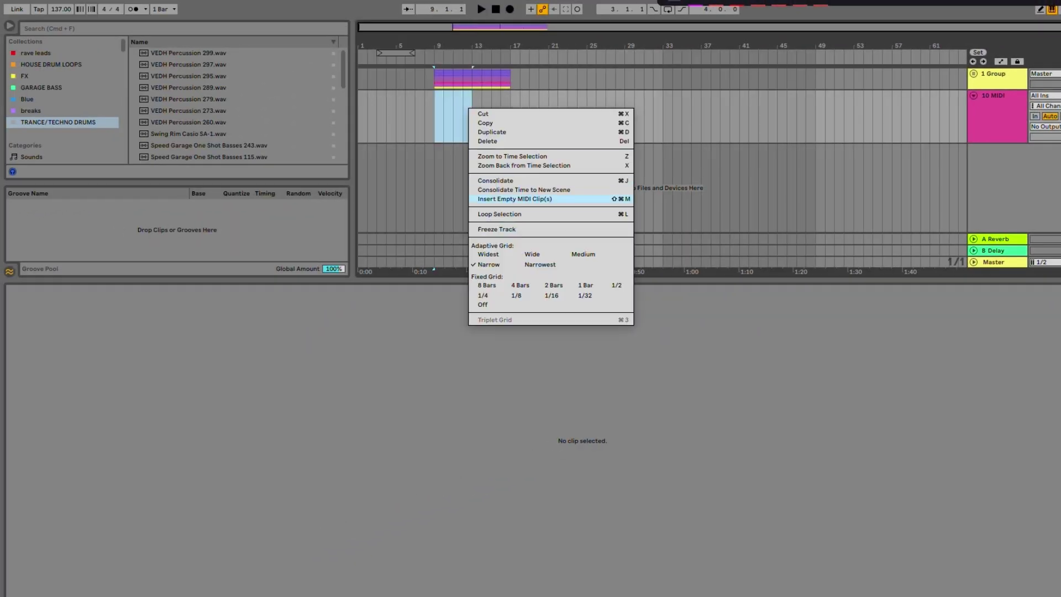
pyautogui.click(514, 199)
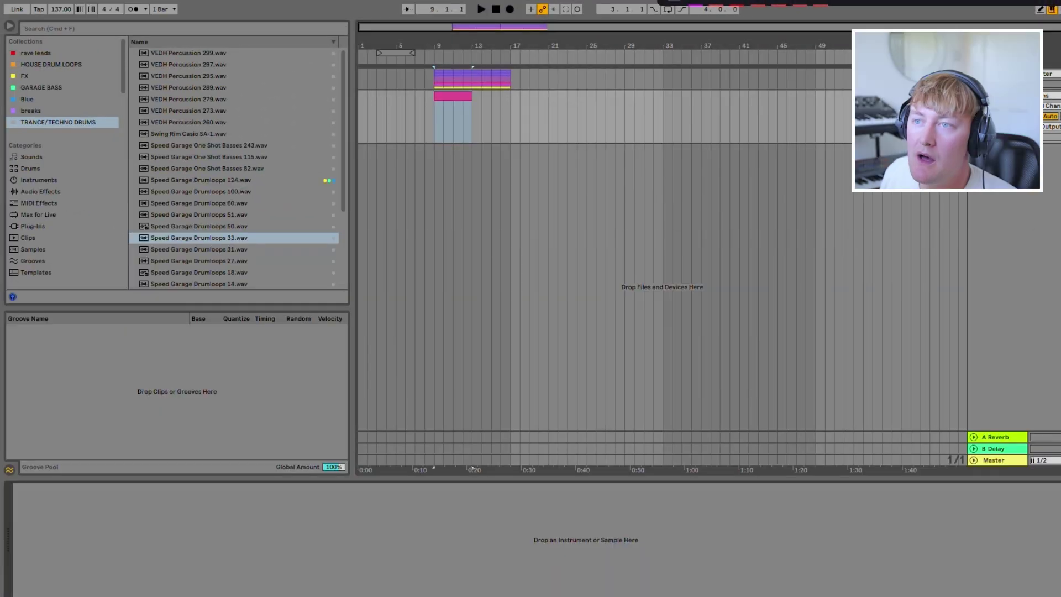
# Step: Search the browser for "ser" and load the VST3 version of Serum by Xfer Records onto the new MIDI track
pyautogui.press('super+f')
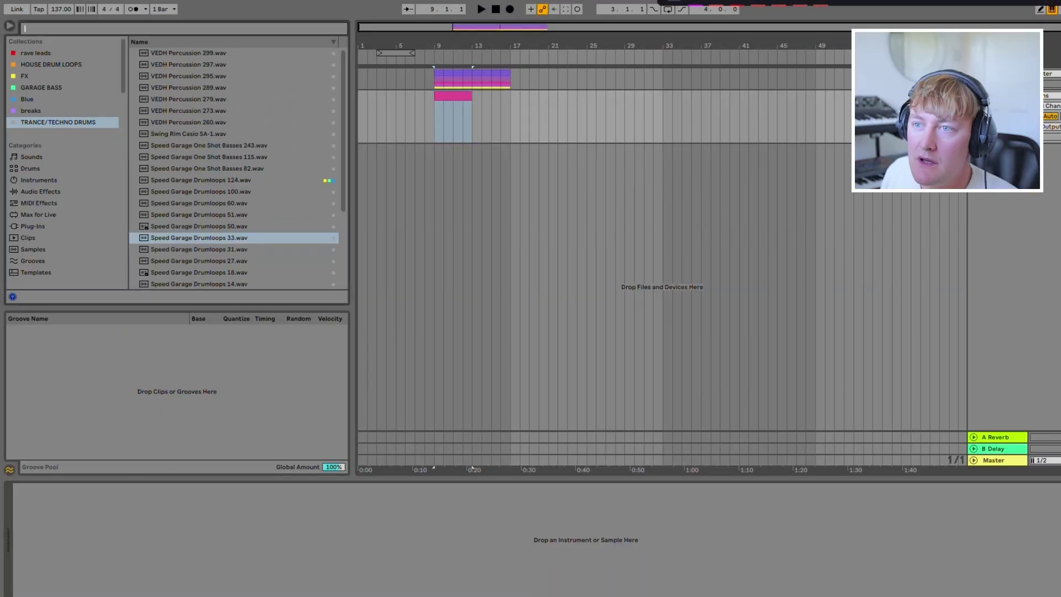
pyautogui.write('ser')
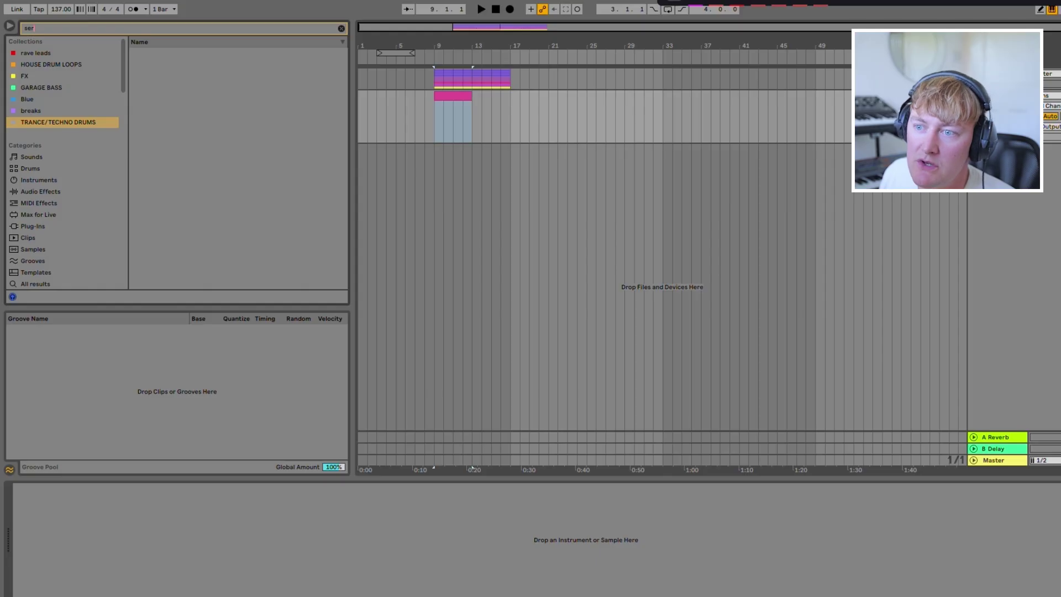
pyautogui.click(33, 226)
pyautogui.click(134, 77)
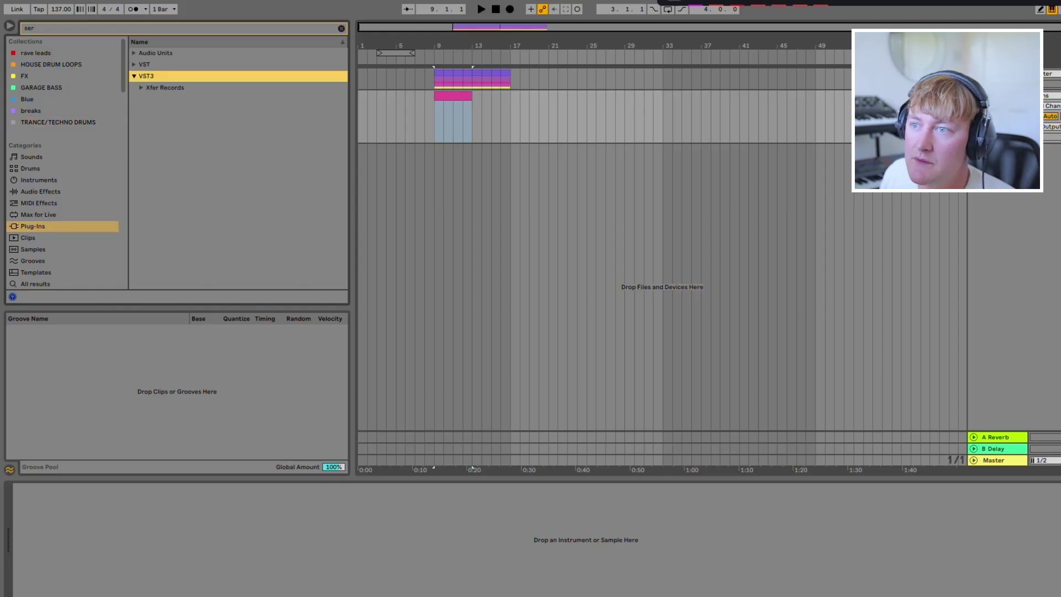
pyautogui.press('Down')
pyautogui.press('Right')
pyautogui.press('Down')
pyautogui.press('Return')
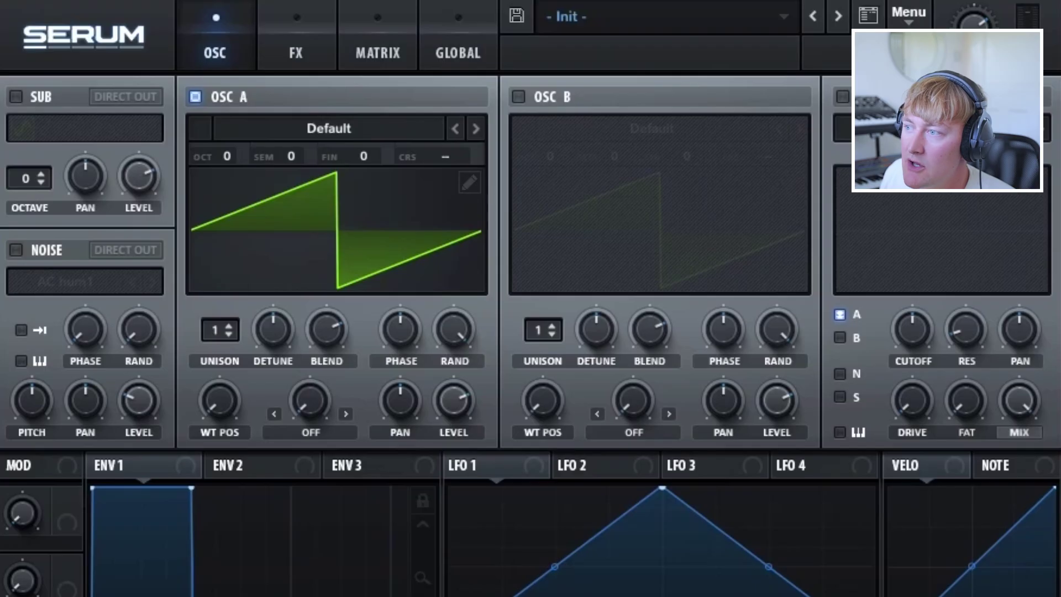
# Step: Enable oscillator B, lower both oscillators to octave -2, and detune A to 20 cents and B to -20 cents
pyautogui.click(518, 97)
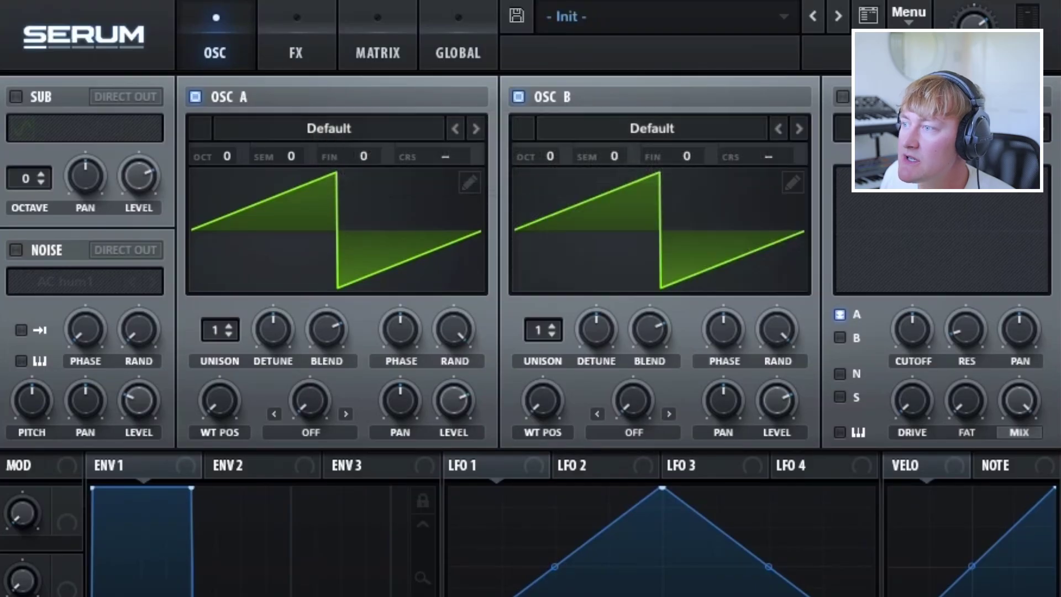
pyautogui.moveTo(550, 157); pyautogui.dragTo(550, 179)
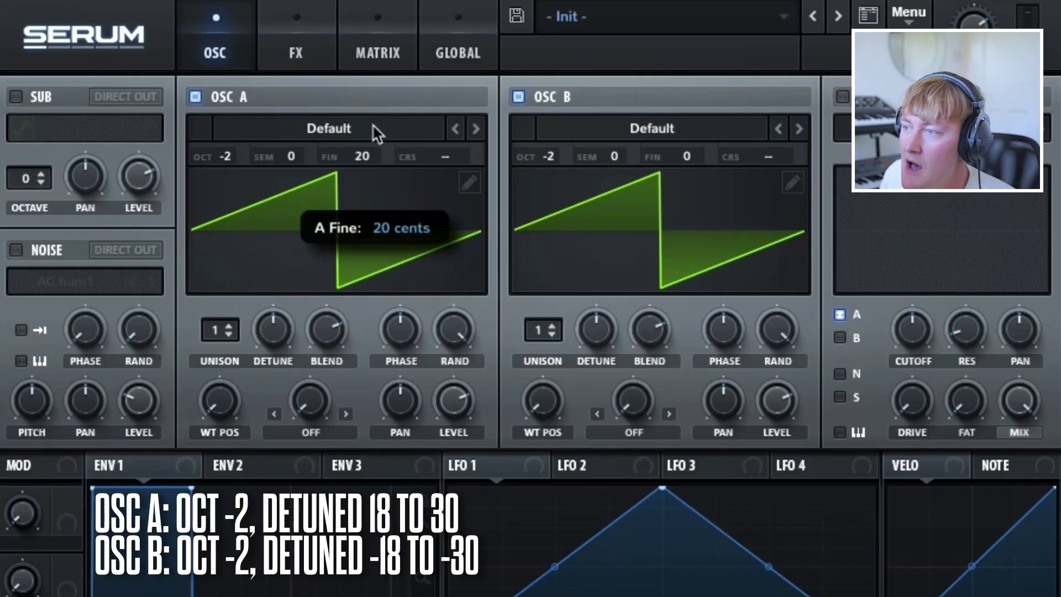
pyautogui.moveTo(686, 156); pyautogui.dragTo(687, 159)
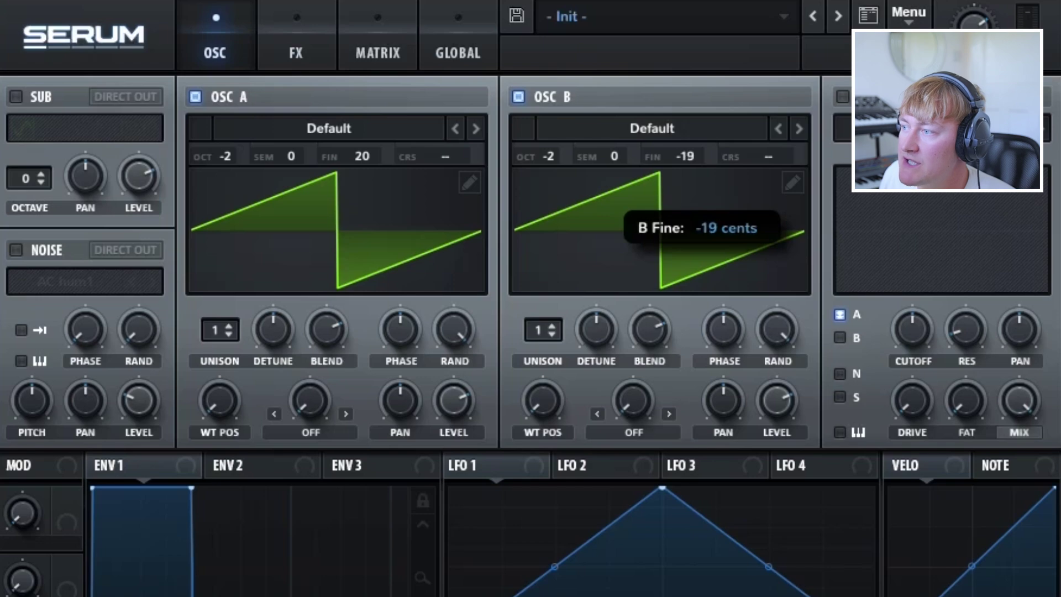
pyautogui.moveTo(686, 156); pyautogui.dragTo(686, 158)
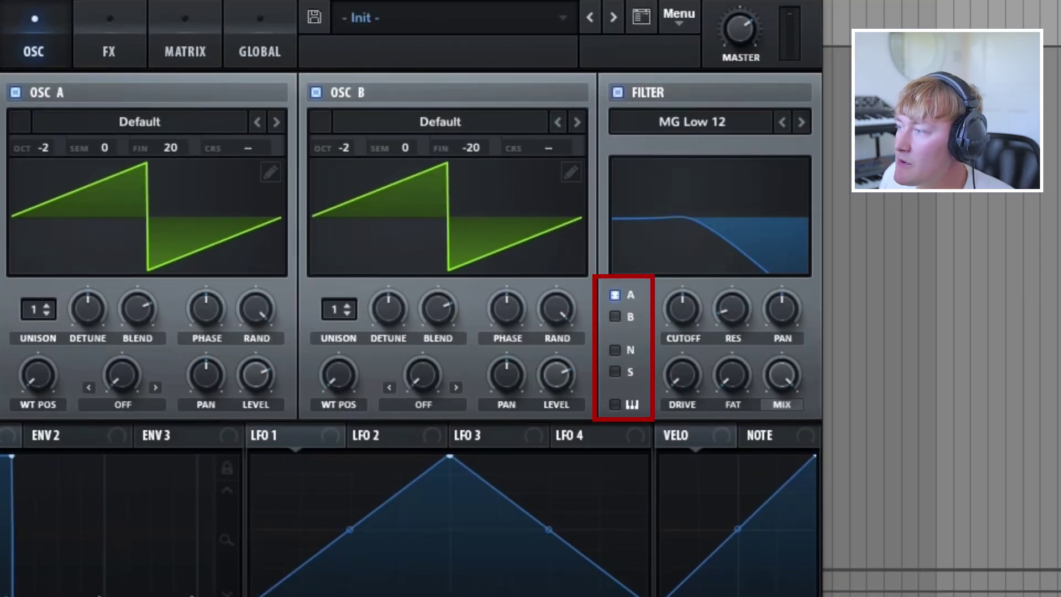
# Step: Route both oscillators through an MG Low 24 filter with lower cutoff and more drive, fat and resonance, and set Env 1's attack to 3.1 ms
pyautogui.click(801, 122)
pyautogui.click(801, 122)
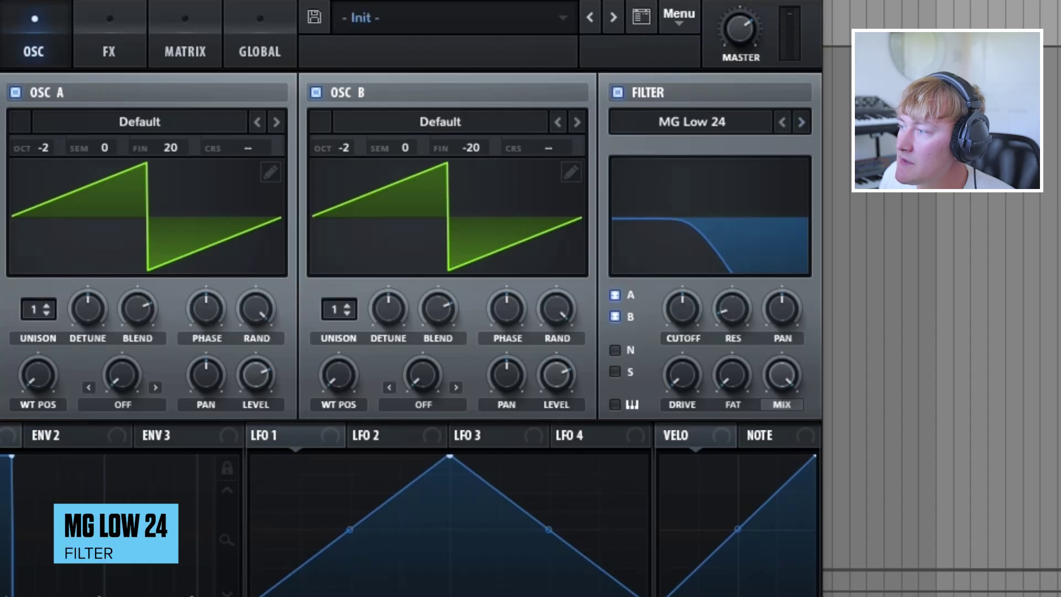
pyautogui.moveTo(683, 309); pyautogui.dragTo(682, 318)
pyautogui.moveTo(682, 375); pyautogui.dragTo(683, 351)
pyautogui.moveTo(733, 375); pyautogui.dragTo(733, 345)
pyautogui.moveTo(732, 308); pyautogui.dragTo(732, 293)
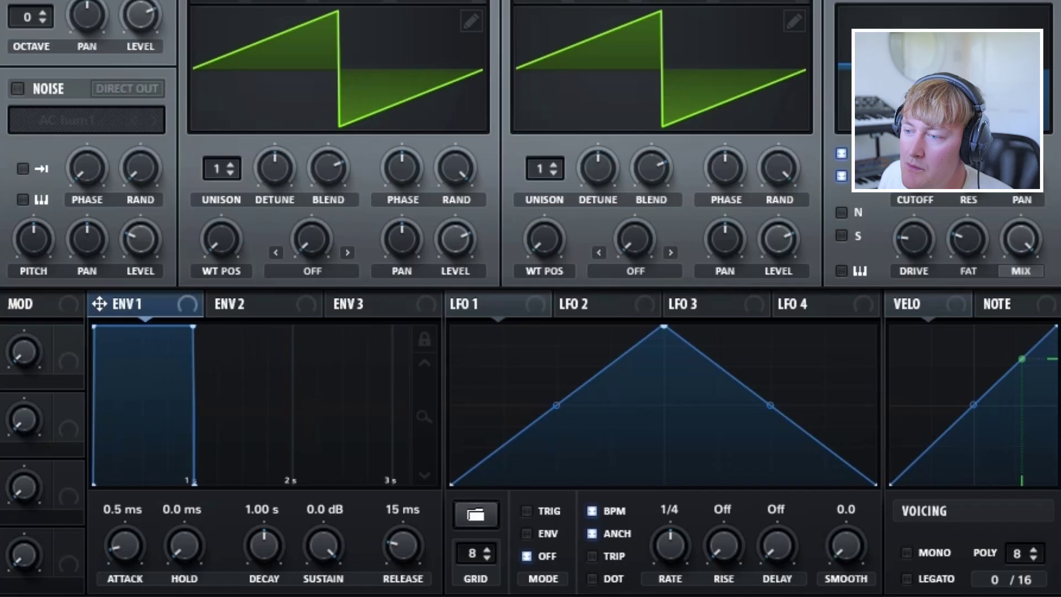
pyautogui.moveTo(125, 546); pyautogui.dragTo(125, 542)
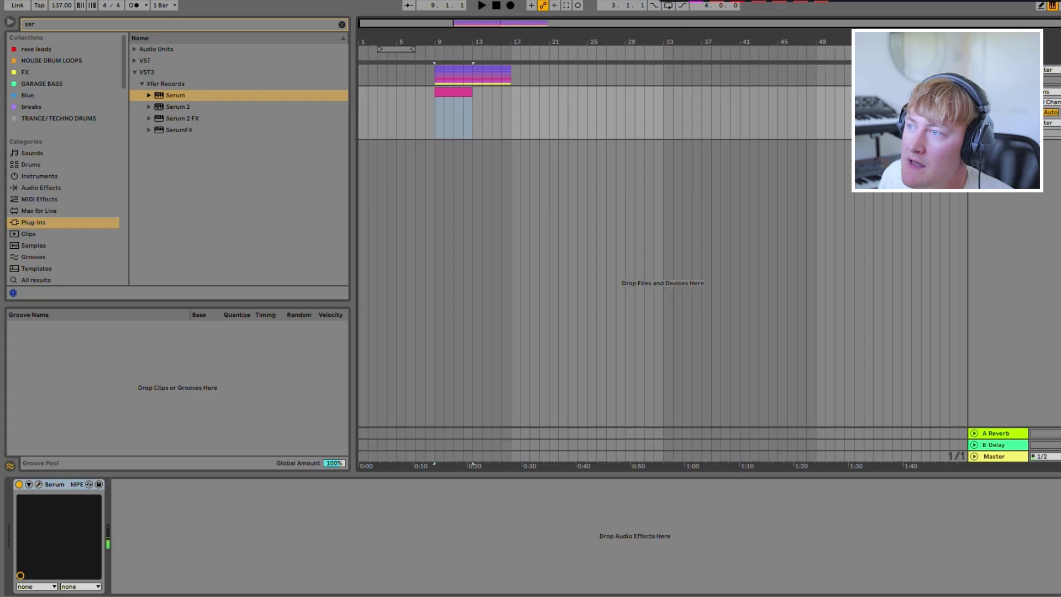
# Step: Open the empty MIDI clip for note editing and draw a one-bar A2 note in bar 1
pyautogui.doubleClick(453, 113)
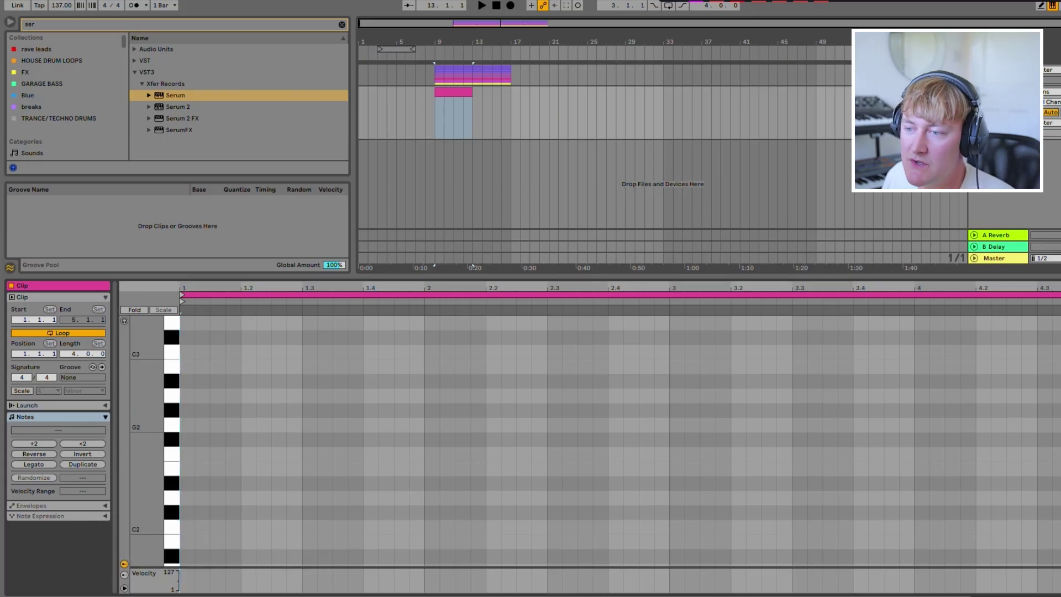
pyautogui.scroll(-3, 592, 471)
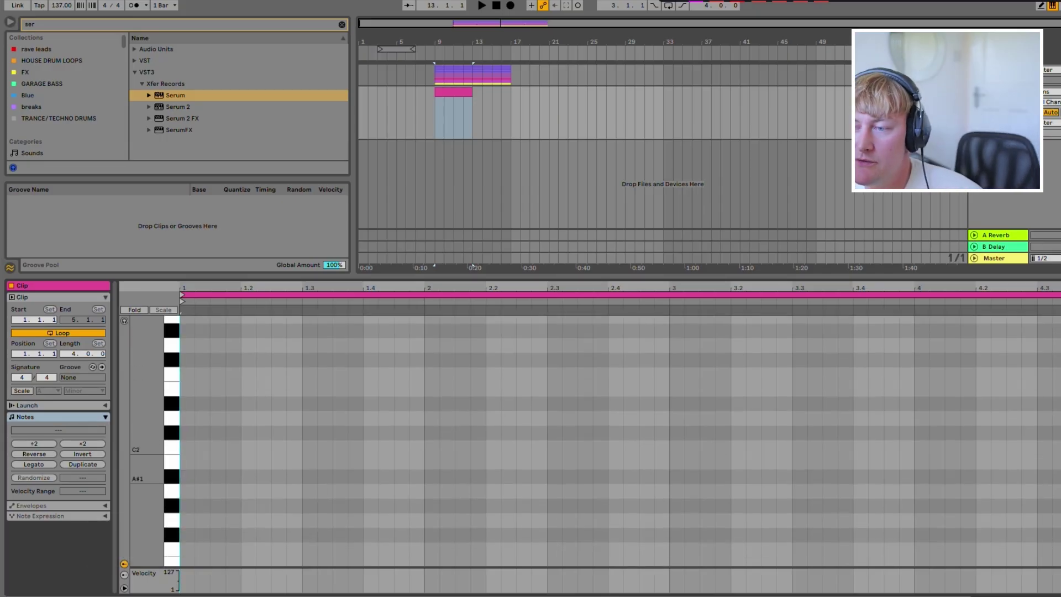
pyautogui.scroll(3, 221, 402)
pyautogui.click(187, 399)
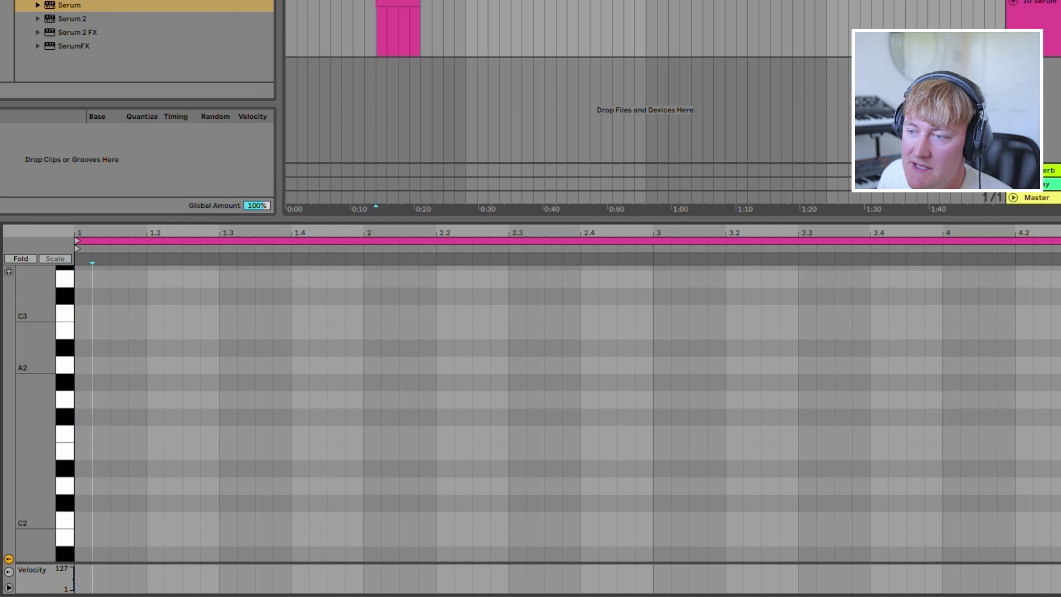
pyautogui.moveTo(186, 399); pyautogui.dragTo(363, 399)
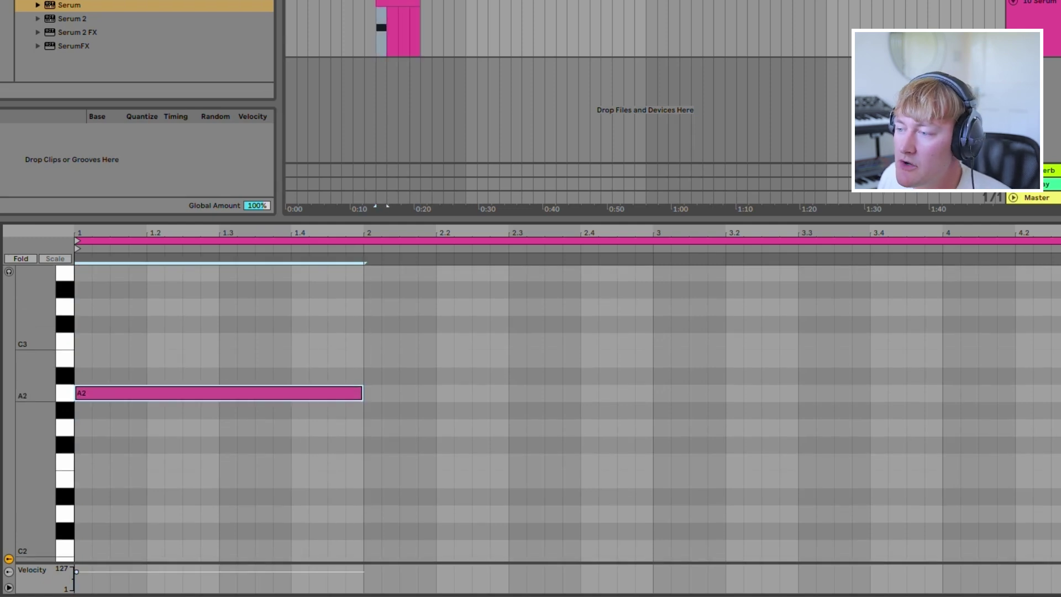
# Step: Duplicate the A2 note into bars 2 and 3, transposing the copies to C3 and G2
pyautogui.hotkey('ctrl', 'd')
pyautogui.press('Up')
pyautogui.press('Up')
pyautogui.press('Up')
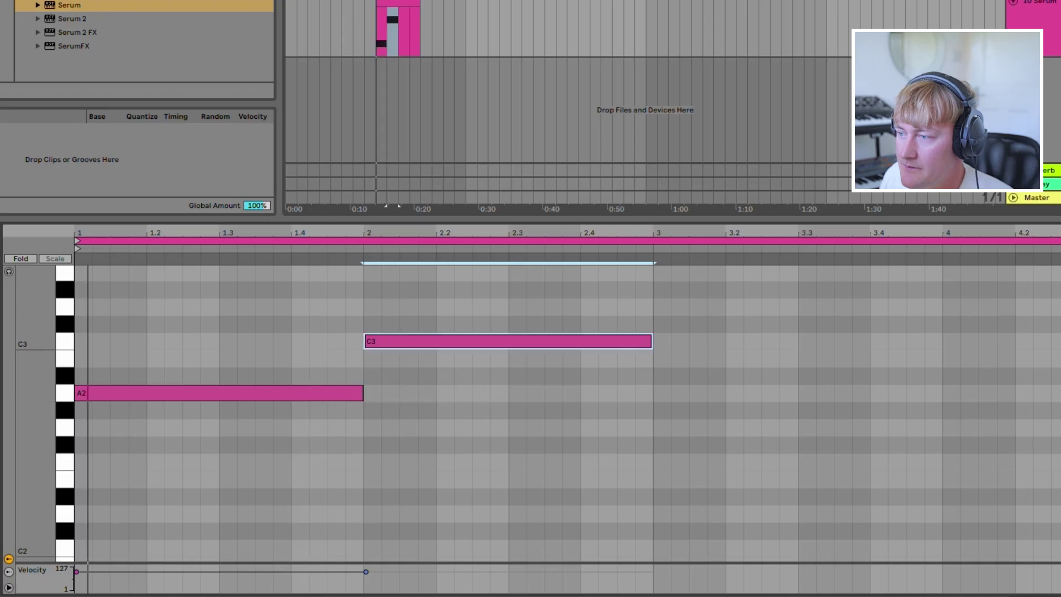
pyautogui.hotkey('ctrl', 'd')
pyautogui.press('Down')
pyautogui.press('Down')
pyautogui.press('Down')
pyautogui.press('Down')
pyautogui.press('Down')
pyautogui.moveTo(708, 432); pyautogui.dragTo(690, 433)
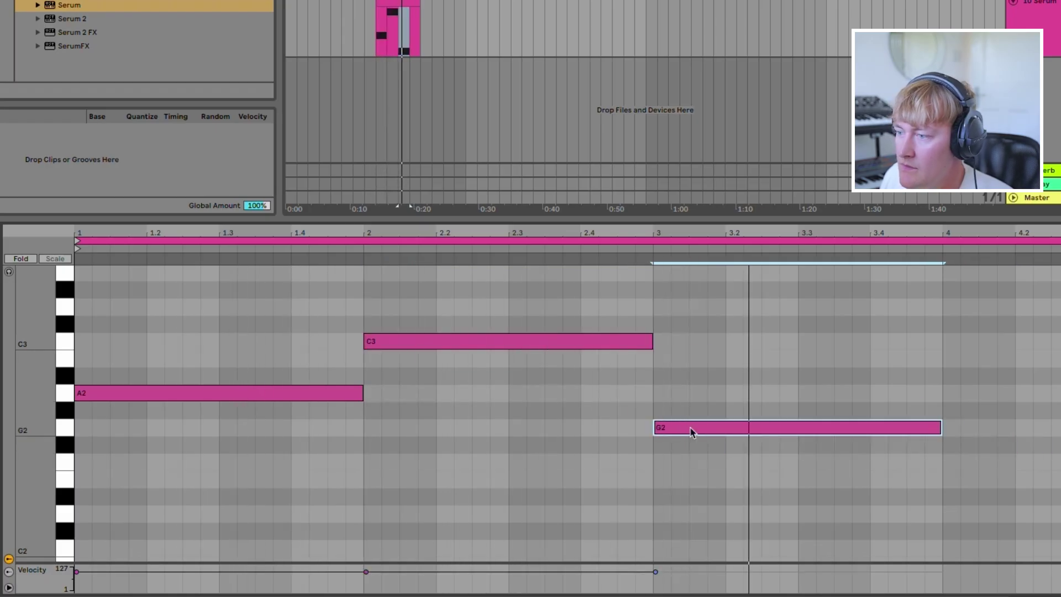
# Step: Split bar 1 into a short A2, a short A3 and a longer A2, and add a one-bar F2 in bar 4
pyautogui.press('space')
pyautogui.moveTo(362, 393); pyautogui.dragTo(110, 393)
pyautogui.press('space')
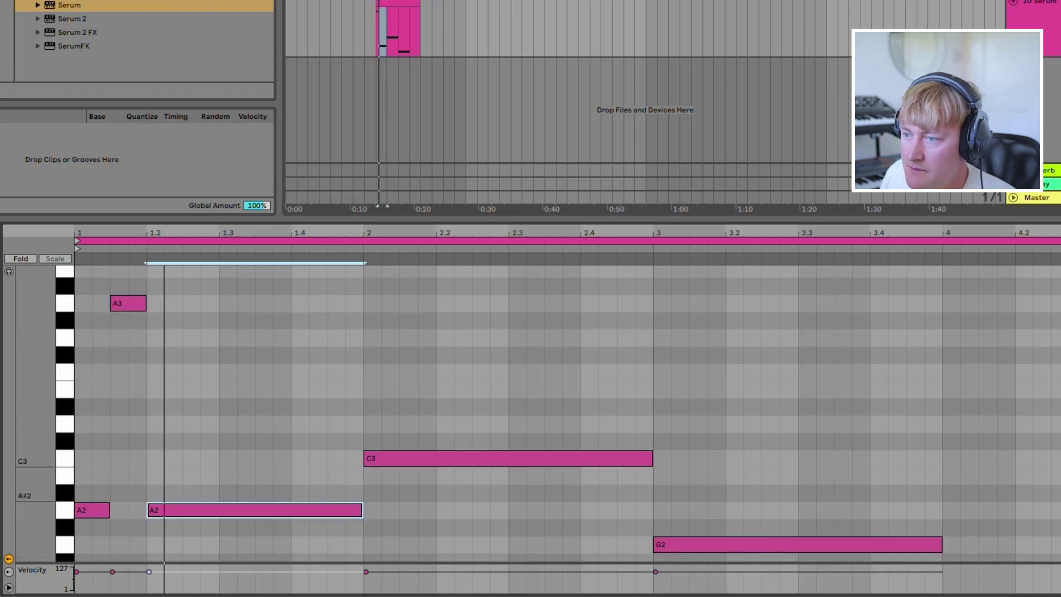
pyautogui.scroll(-3, 552, 414)
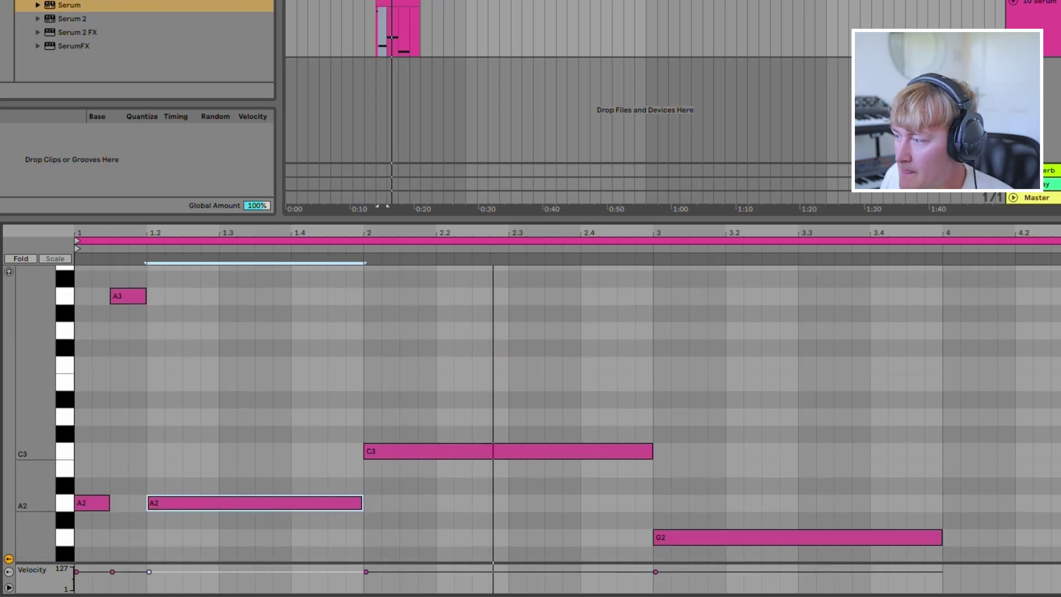
pyautogui.moveTo(697, 464); pyautogui.dragTo(872, 500)
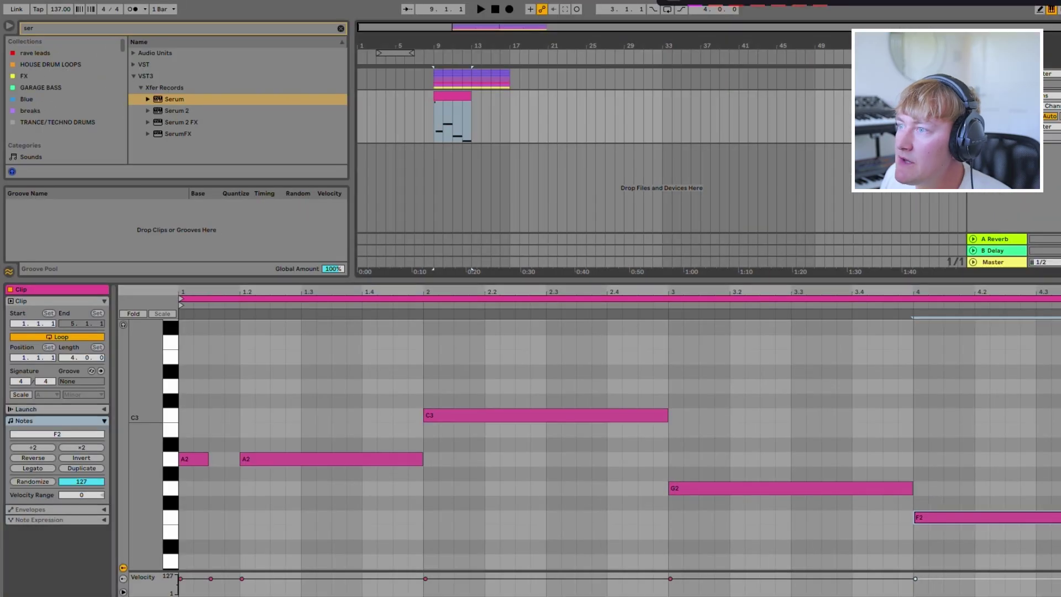
# Step: Turn on Serum's filter key tracking, and adjust the filter cutoff and set its resonance to about 33%
pyautogui.press('Return')
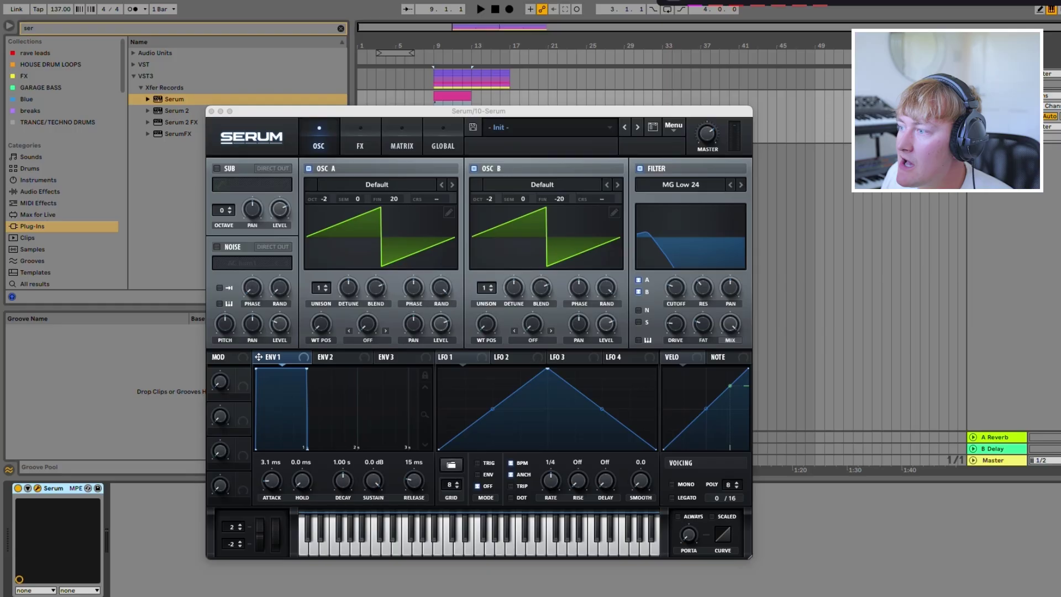
pyautogui.moveTo(676, 287); pyautogui.dragTo(687, 322)
pyautogui.click(620, 399)
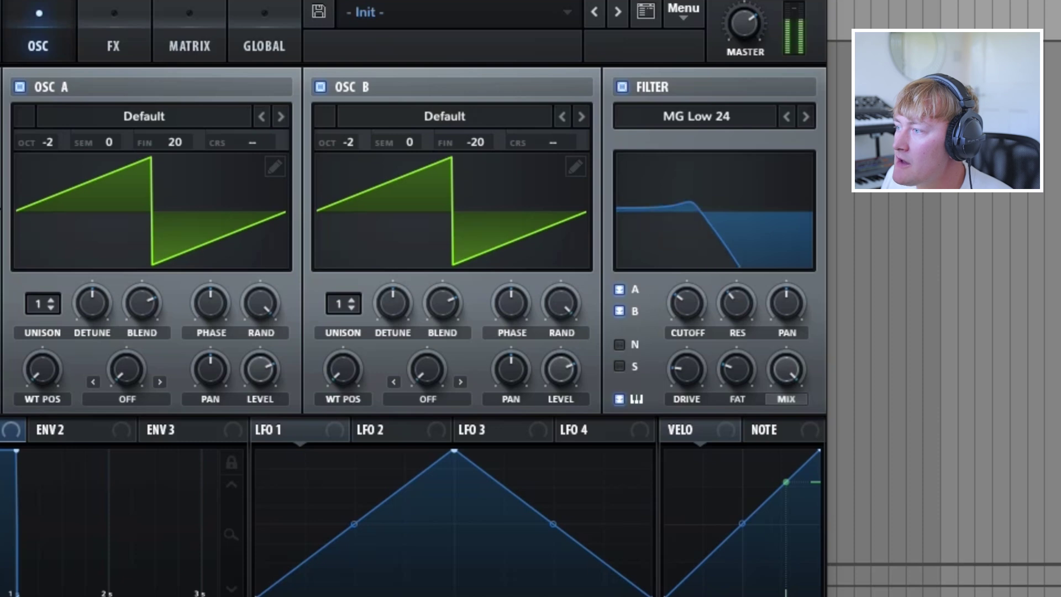
pyautogui.moveTo(687, 303); pyautogui.dragTo(737, 299)
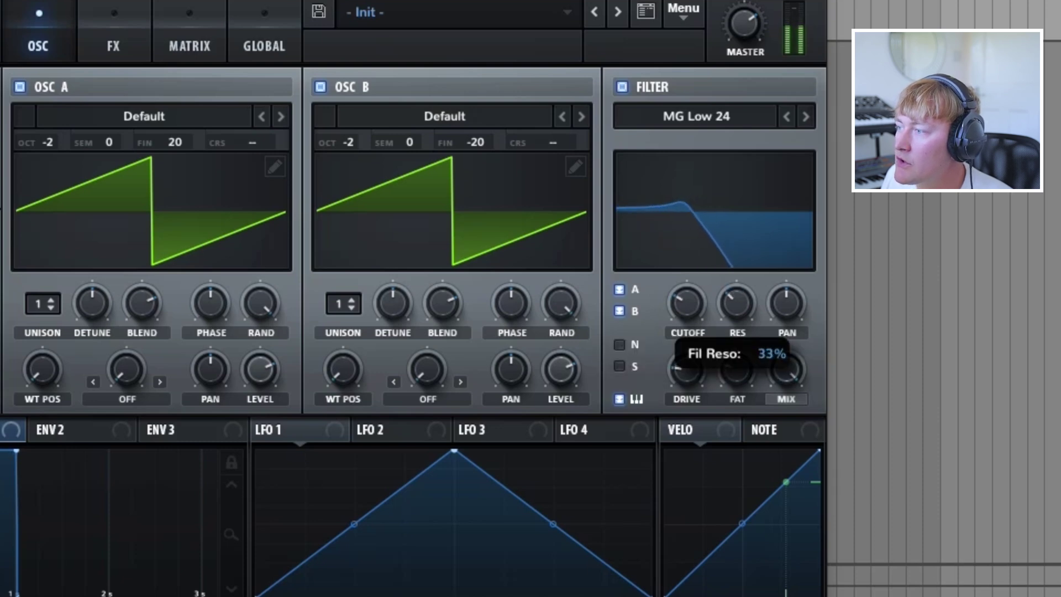
pyautogui.moveTo(737, 298); pyautogui.dragTo(680, 301)
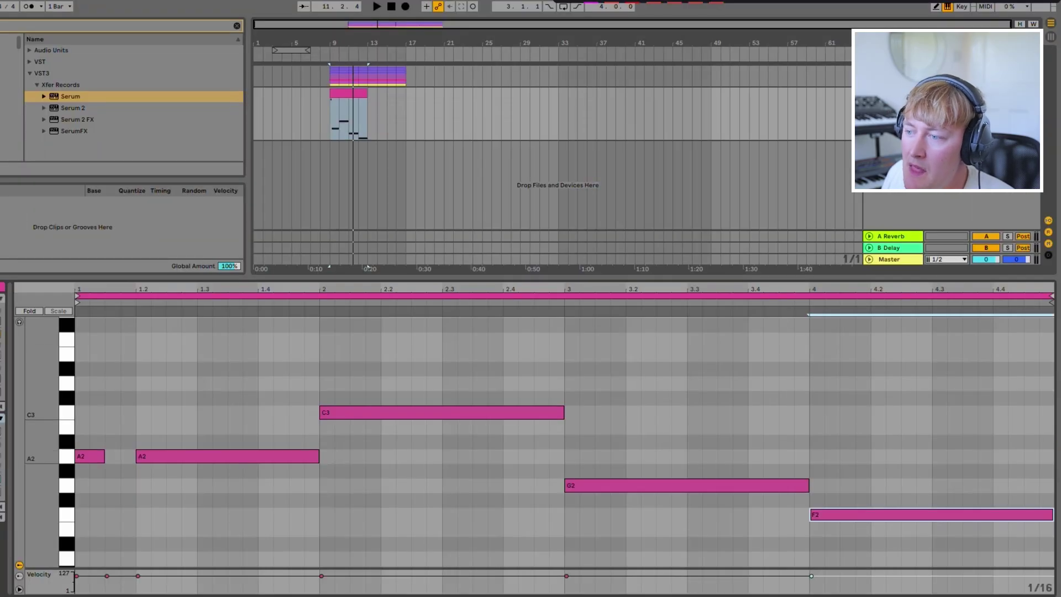
# Step: Add a short D3 to bar 1's A2 pattern and break up bar 2's C3 with a short C4 octave note
pyautogui.scroll(4, 540, 457)
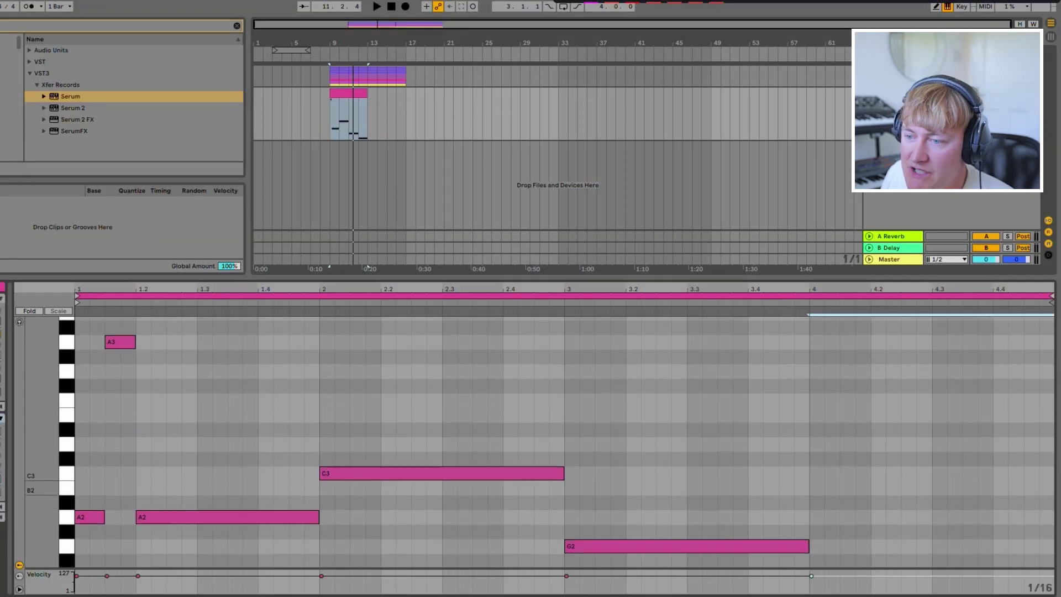
pyautogui.scroll(-3, 540, 492)
pyautogui.click(227, 504)
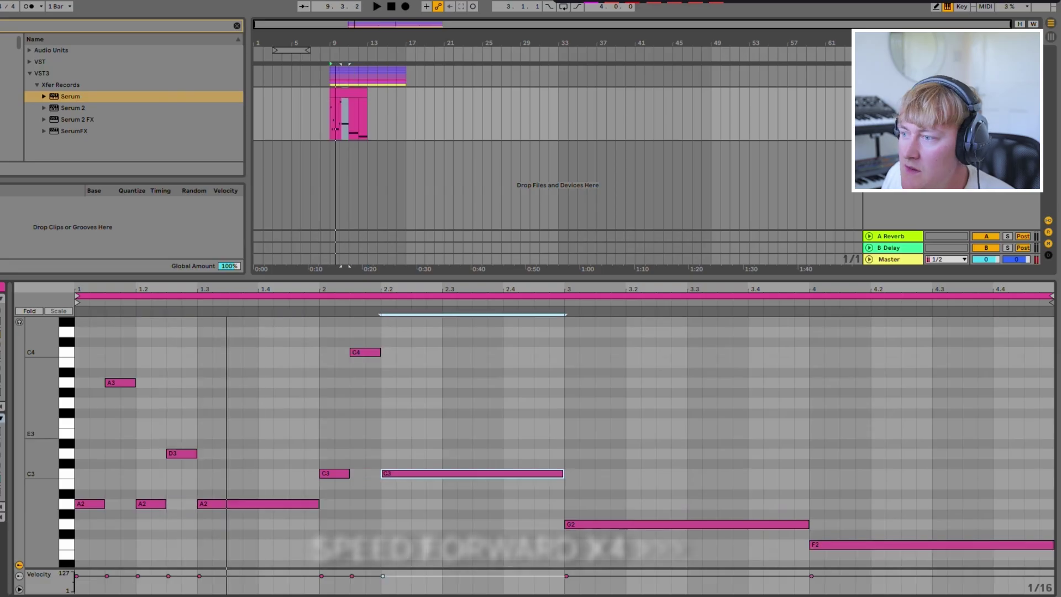
pyautogui.click(273, 373)
pyautogui.moveTo(120, 382); pyautogui.dragTo(120, 499)
pyautogui.hotkey('shift', 'Up')
# Step: Shorten the C3 note at beat 2.2 and duplicate it twice across the rest of bar 2
pyautogui.moveTo(563, 473); pyautogui.dragTo(426, 474)
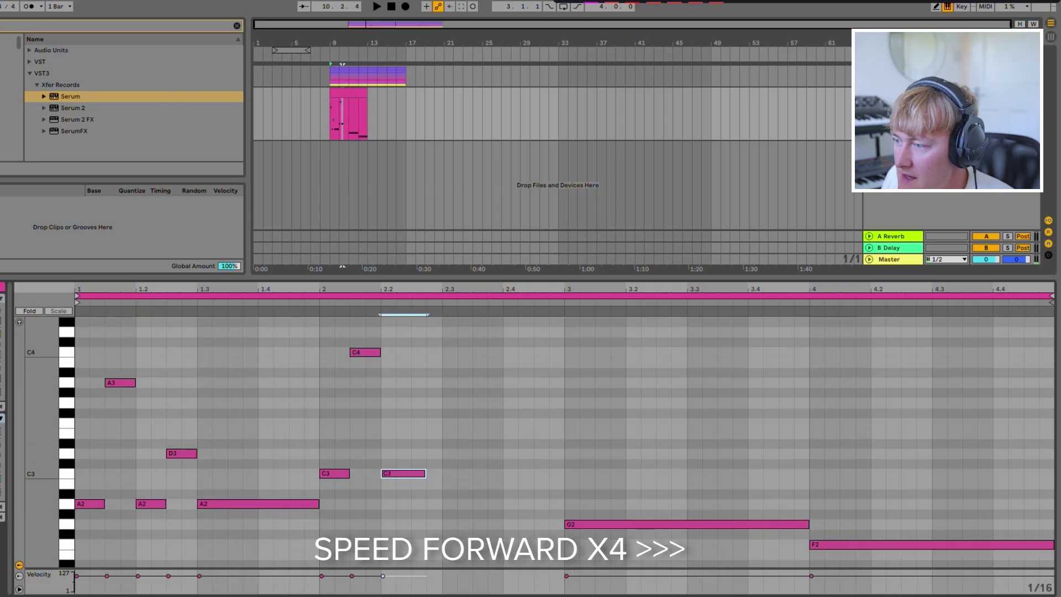
pyautogui.press('super+d')
pyautogui.press('super+d')
# Step: Break bars 3 and 4 into repeated short G2 and F2 notes, adding G3 and F3 octave notes
pyautogui.moveTo(808, 524); pyautogui.dragTo(595, 524)
pyautogui.press('super+d')
pyautogui.hotkey('shift', 'Up')
pyautogui.moveTo(594, 525); pyautogui.dragTo(610, 525)
pyautogui.press('super+d')
pyautogui.press('super+d')
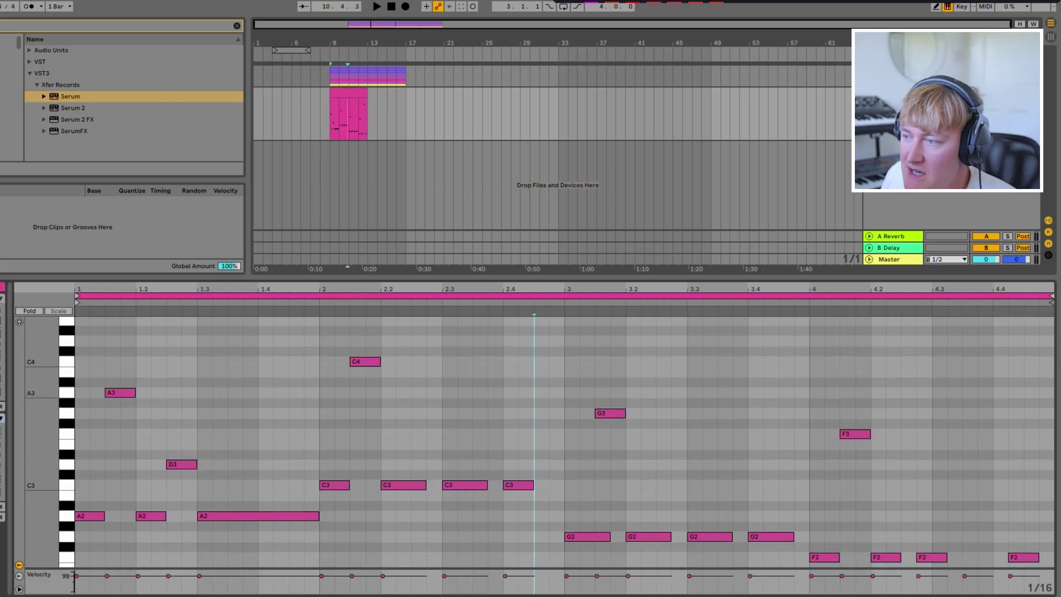
# Step: Select the low root notes in the clip and play the finished bassline from the start
pyautogui.moveTo(98, 500); pyautogui.dragTo(309, 562)
pyautogui.moveTo(313, 458); pyautogui.dragTo(860, 565)
pyautogui.press('space')
pyautogui.press('space')
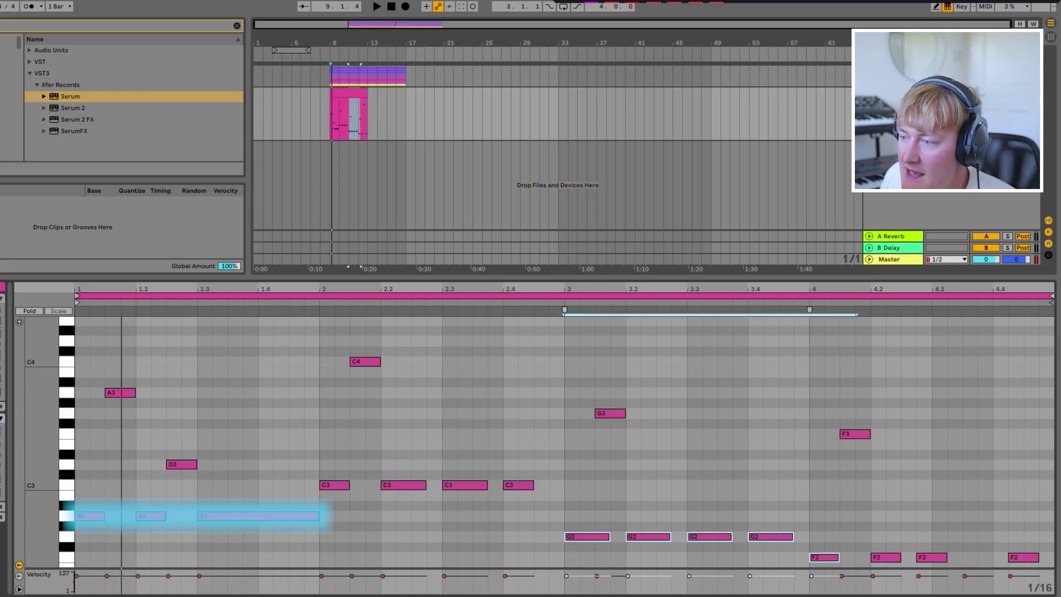
# Step: Play the bassline from the start and select bar 1's A3 octave note
pyautogui.press('space')
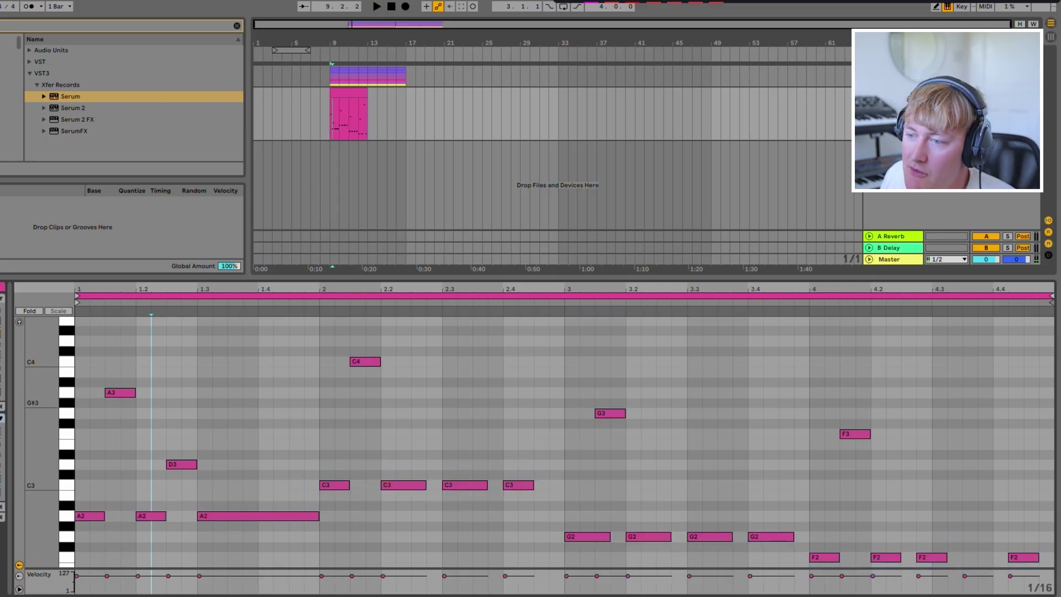
pyautogui.press('space')
pyautogui.click(120, 393)
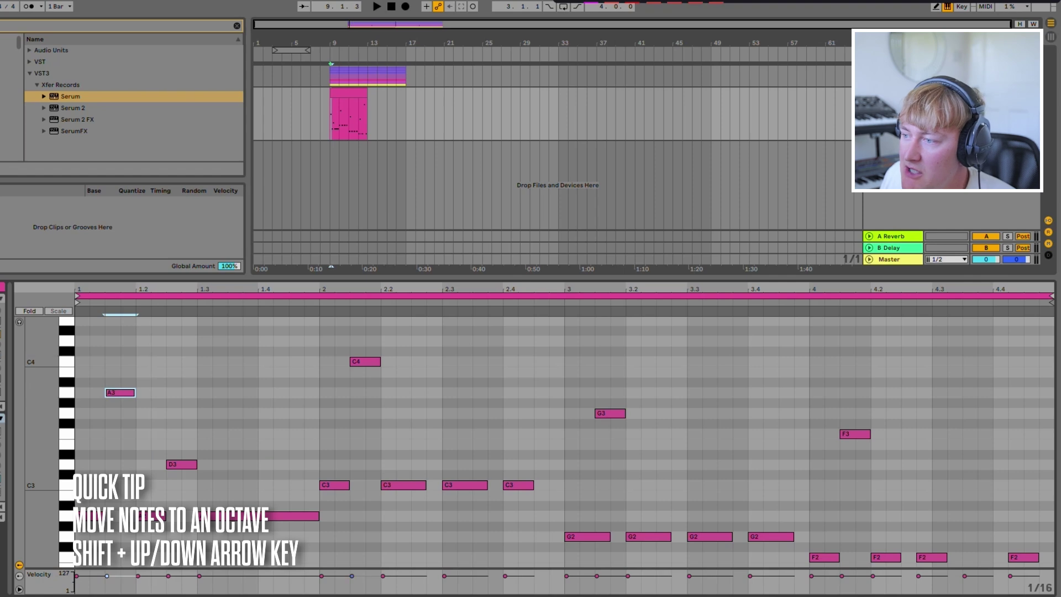
pyautogui.click(120, 393)
pyautogui.press('space')
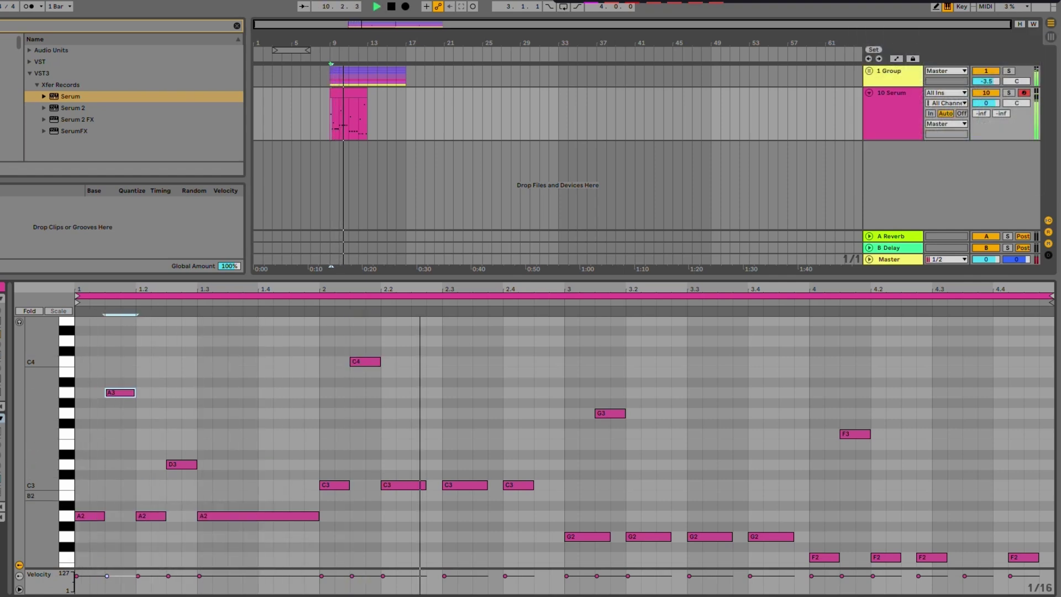
pyautogui.press('space')
# Step: Add a short note at the end of bar 2 and tune it by ear to D3 during playback
pyautogui.doubleClick(542, 486)
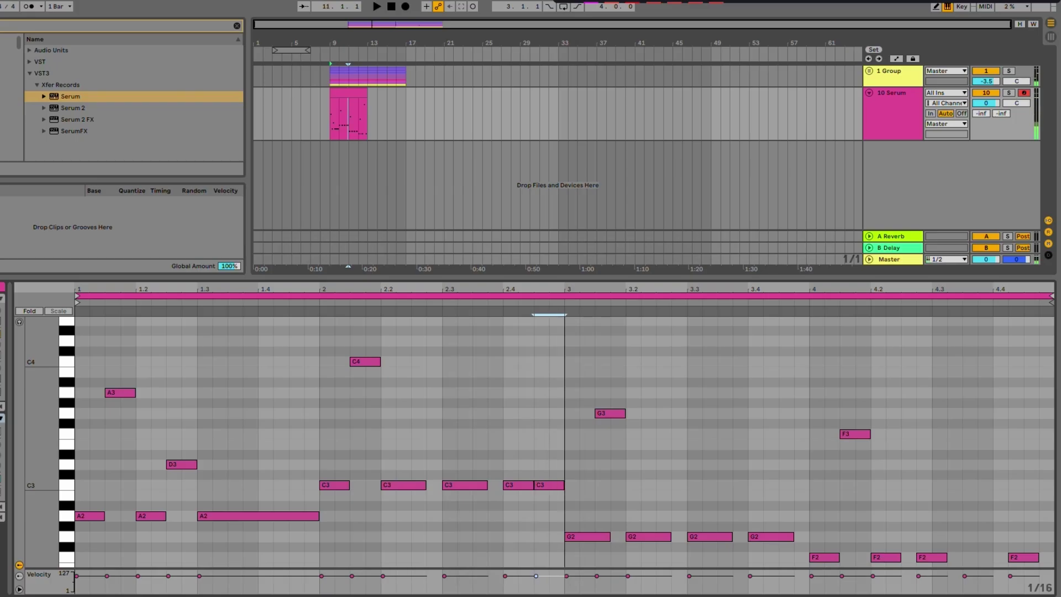
pyautogui.press('space')
pyautogui.press('Up')
pyautogui.press('Up')
pyautogui.press('Up')
pyautogui.press('Up')
pyautogui.press('Up')
pyautogui.press('Up')
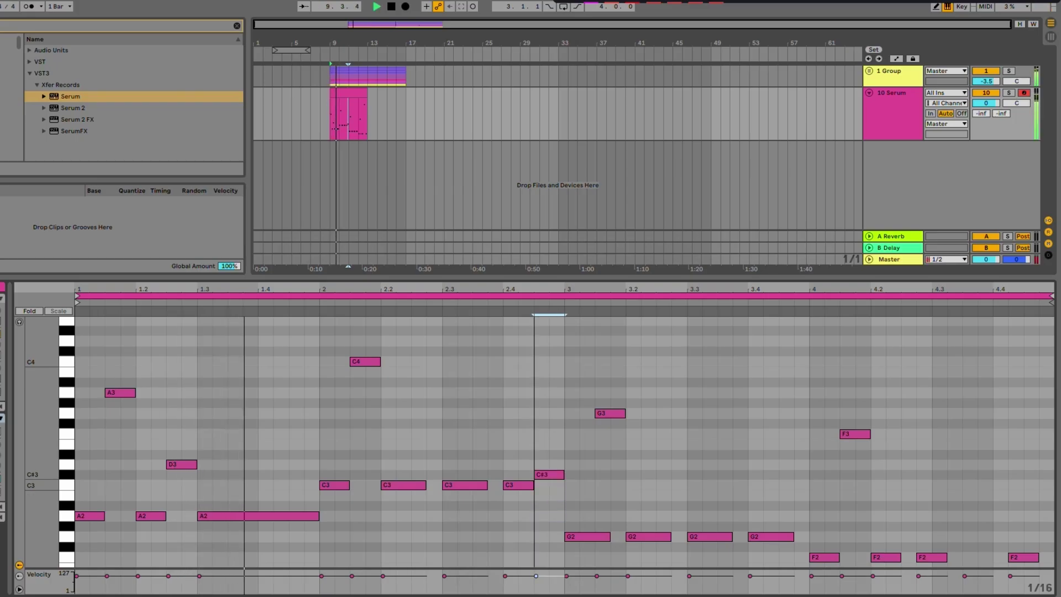
pyautogui.press('Up')
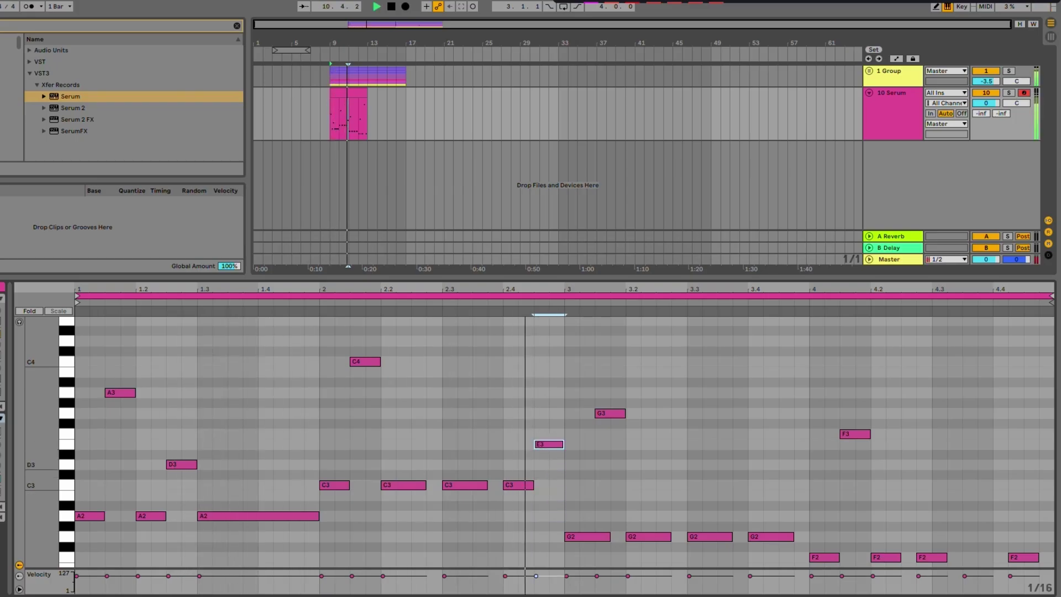
pyautogui.press('Down')
pyautogui.press('Down')
pyautogui.press('Down')
pyautogui.press('Down')
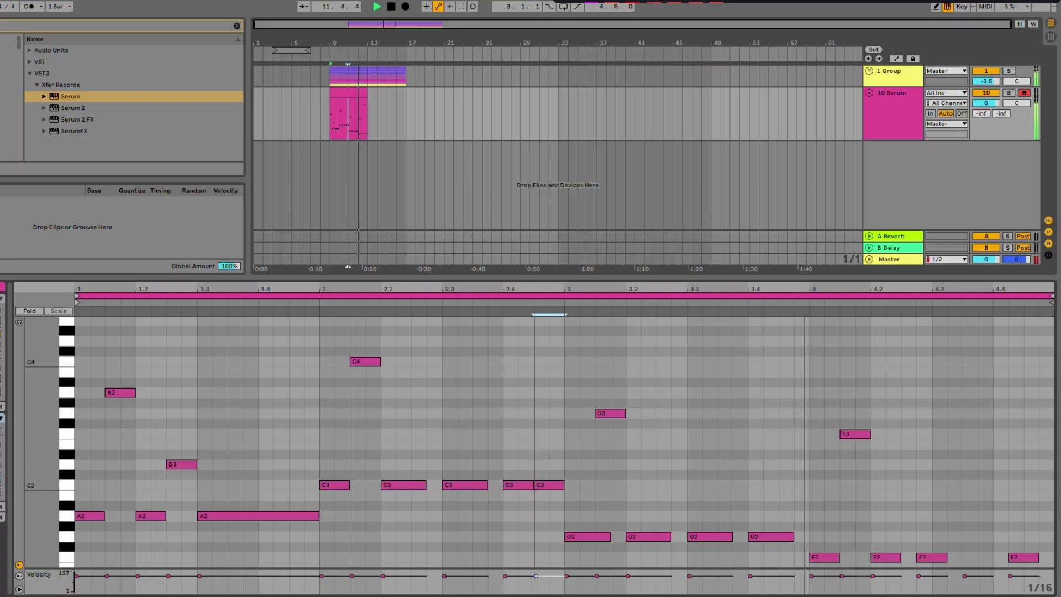
pyautogui.press('Up')
pyautogui.press('Up')
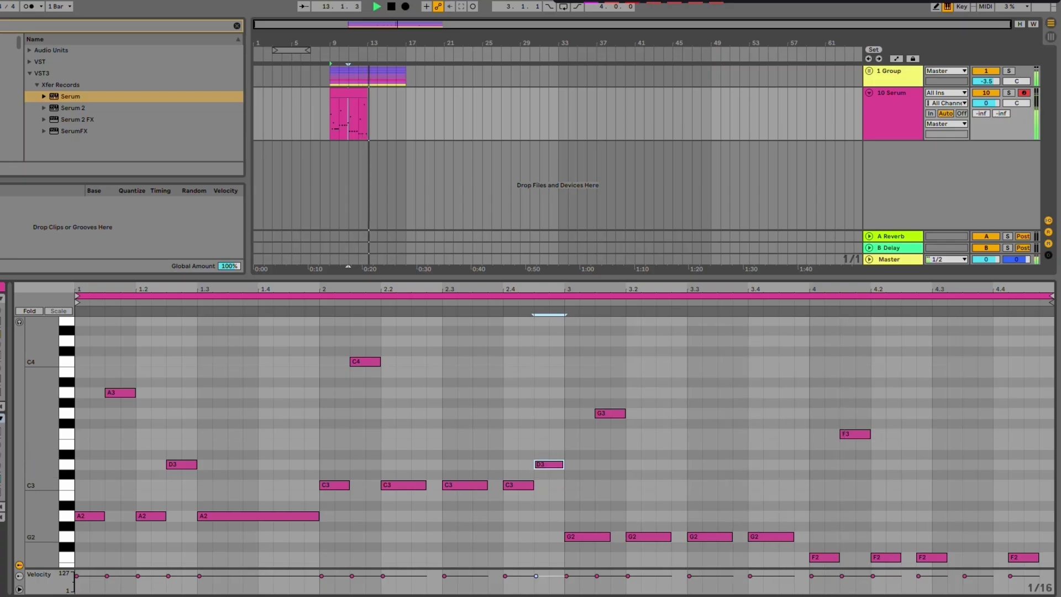
# Step: Try raising bar 2's C4 octave note to C5 and play the bassline
pyautogui.scroll(2, 552, 527)
pyautogui.click(977, 340)
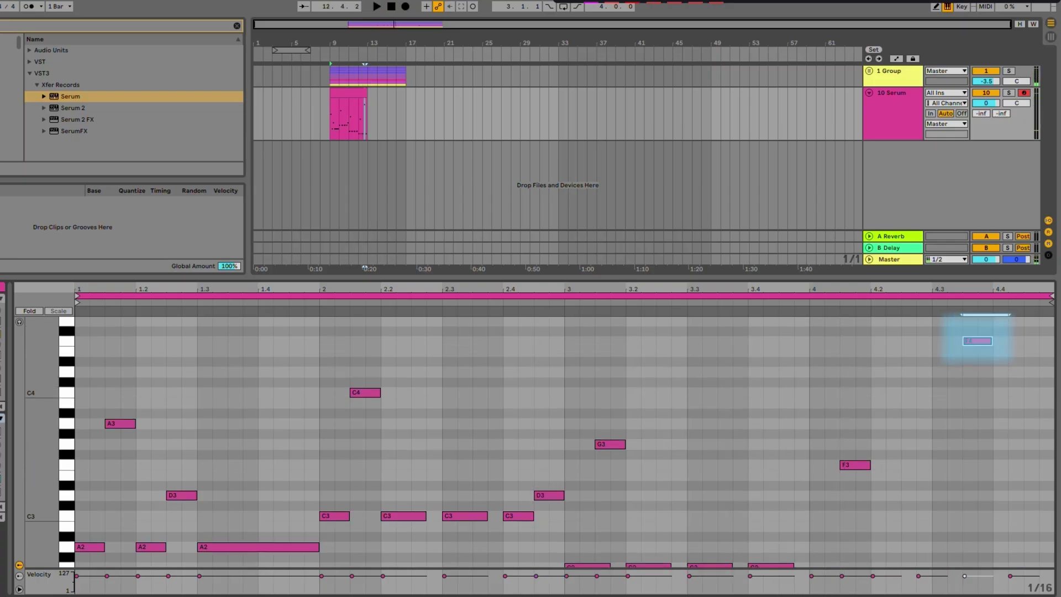
pyautogui.scroll(-1, 977, 341)
pyautogui.click(365, 387)
pyautogui.hotkey('shift', 'Up')
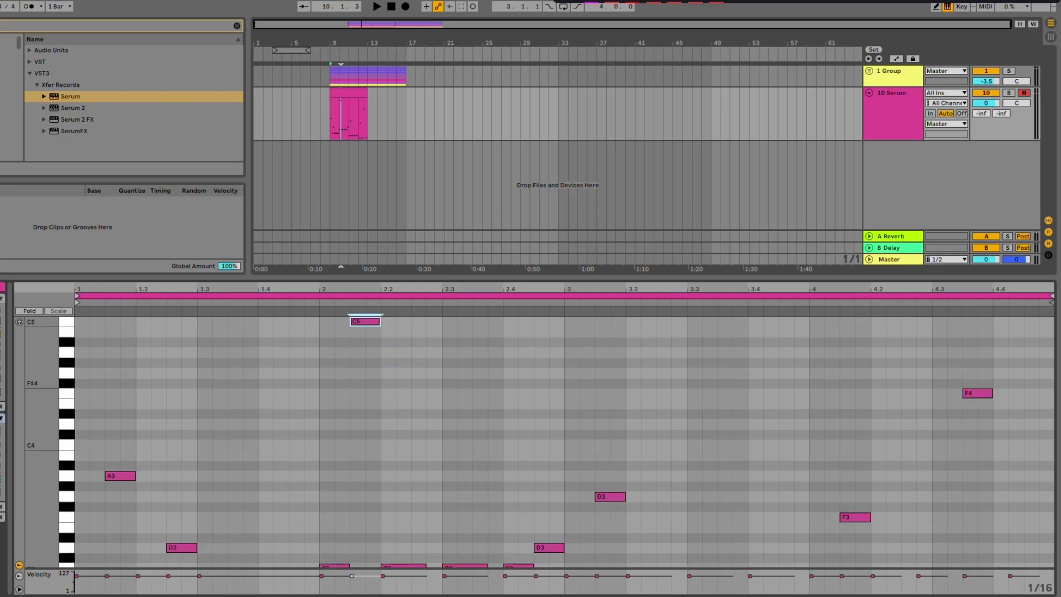
pyautogui.moveTo(42, 416); pyautogui.dragTo(24, 416)
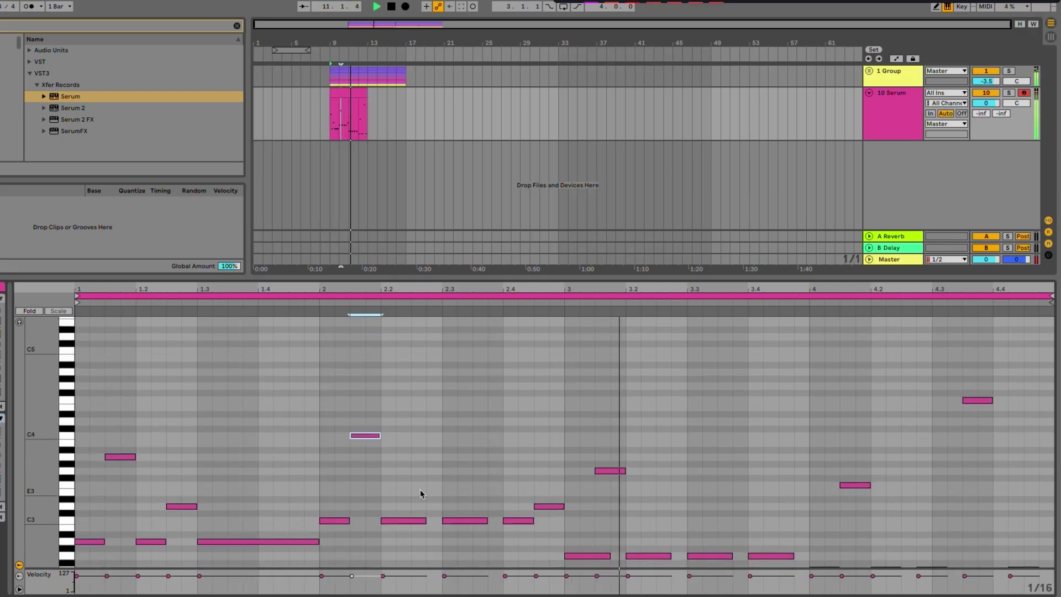
pyautogui.scroll(-3, 542, 442)
pyautogui.scroll(3, 542, 442)
pyautogui.scroll(-1, 542, 442)
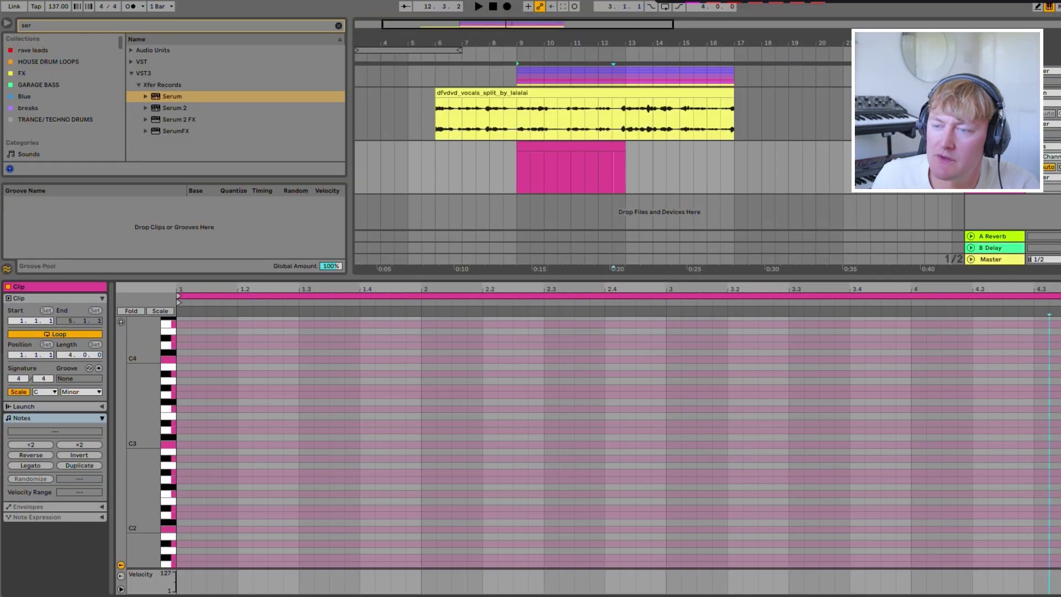
# Step: Add a one-beat C3 note at the start of the empty bass clip and duplicate it onto beat 1.2
pyautogui.click(517, 118)
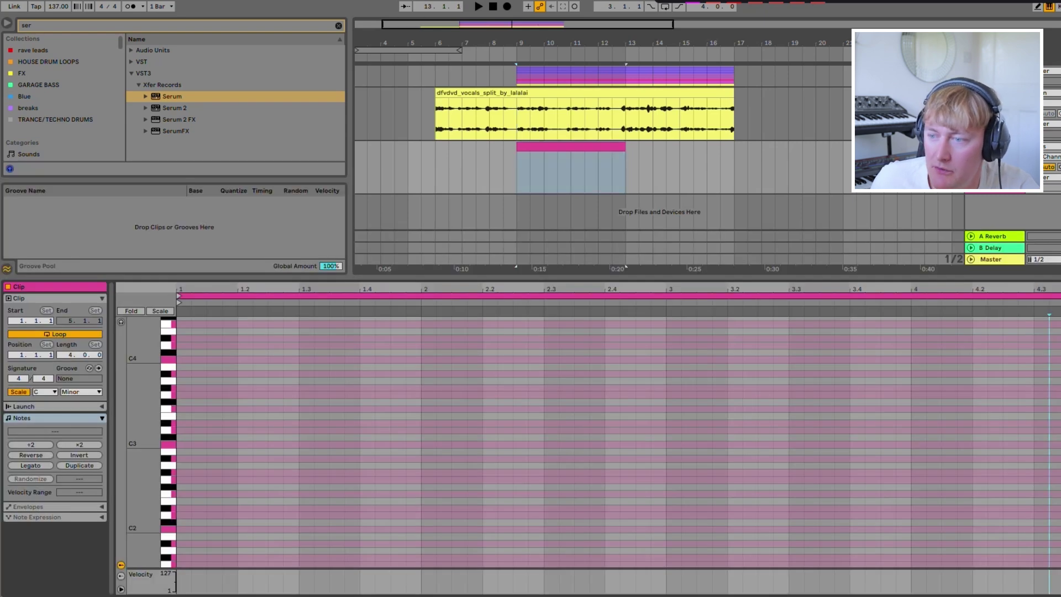
pyautogui.moveTo(143, 399); pyautogui.dragTo(154, 399)
pyautogui.doubleClick(184, 452)
pyautogui.moveTo(191, 452); pyautogui.dragTo(222, 452)
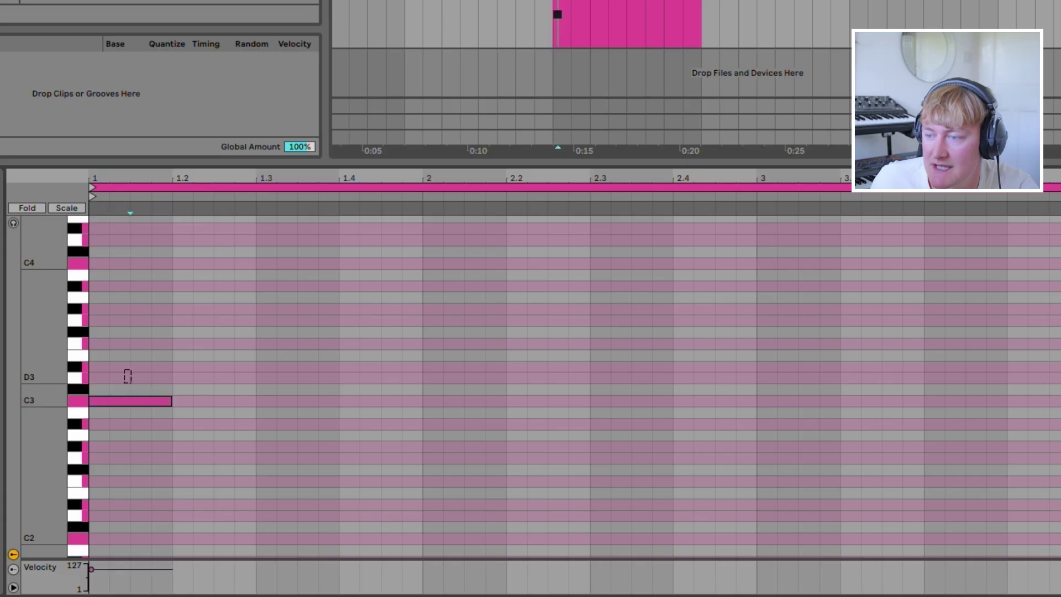
pyautogui.hotkey('ctrl', 'd')
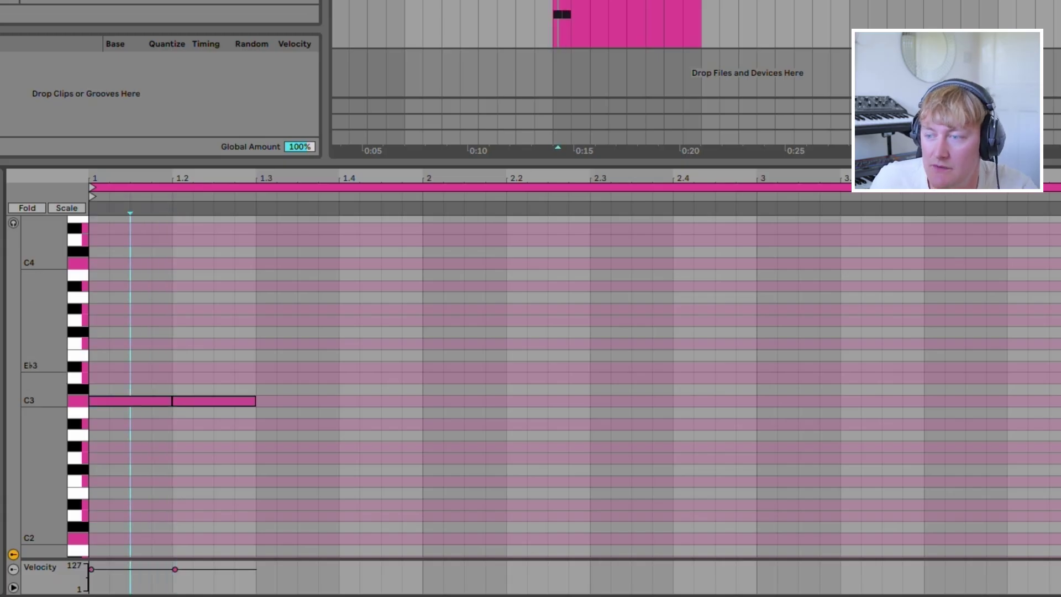
# Step: Duplicate the second C3 note beat by beat through to beat 3.4
pyautogui.moveTo(164, 367); pyautogui.dragTo(102, 415)
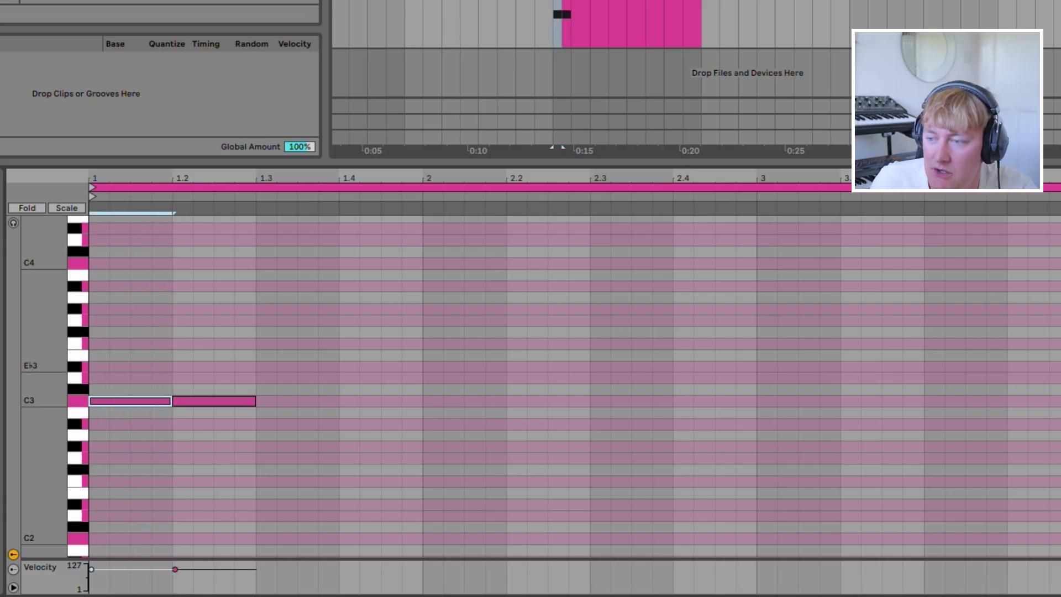
pyautogui.moveTo(226, 378); pyautogui.dragTo(187, 419)
pyautogui.scroll(1, 575, 387)
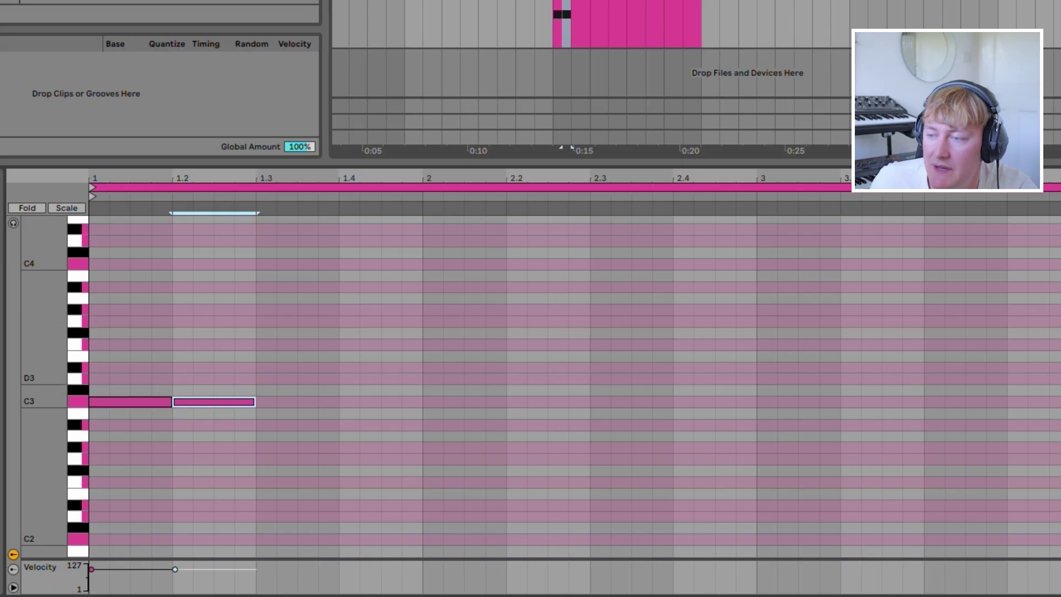
pyautogui.hotkey('ctrl', 'd')
pyautogui.hotkey('ctrl', 'd')
pyautogui.hotkey('ctrl', 'd')
pyautogui.hotkey('ctrl', 'd')
pyautogui.hotkey('ctrl', 'd')
pyautogui.hotkey('ctrl', 'd')
pyautogui.hotkey('ctrl', 'd')
pyautogui.hotkey('ctrl', 'd')
pyautogui.hotkey('ctrl', 'd')
pyautogui.hotkey('ctrl', 'd')
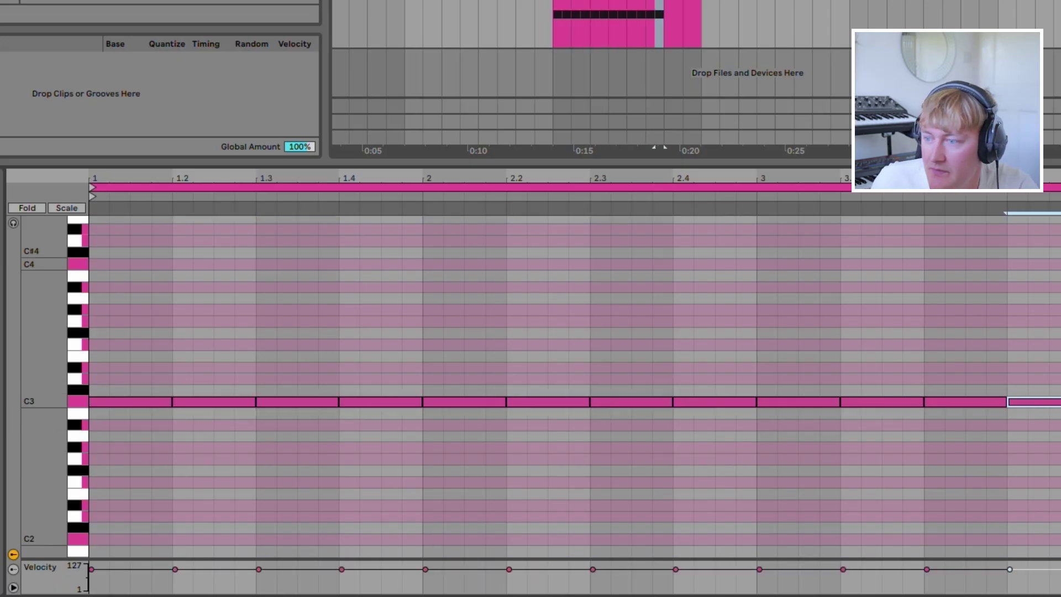
# Step: Move the beat 1.3 note to Eb3, the beat 1.4 note to Ab3, and the first two notes of bar 2 to Ab2
pyautogui.press('space')
pyautogui.press('space')
pyautogui.moveTo(297, 401); pyautogui.dragTo(297, 368)
pyautogui.press('space')
pyautogui.moveTo(380, 402); pyautogui.dragTo(381, 310)
pyautogui.moveTo(464, 401); pyautogui.dragTo(464, 447)
pyautogui.moveTo(547, 401); pyautogui.dragTo(547, 447)
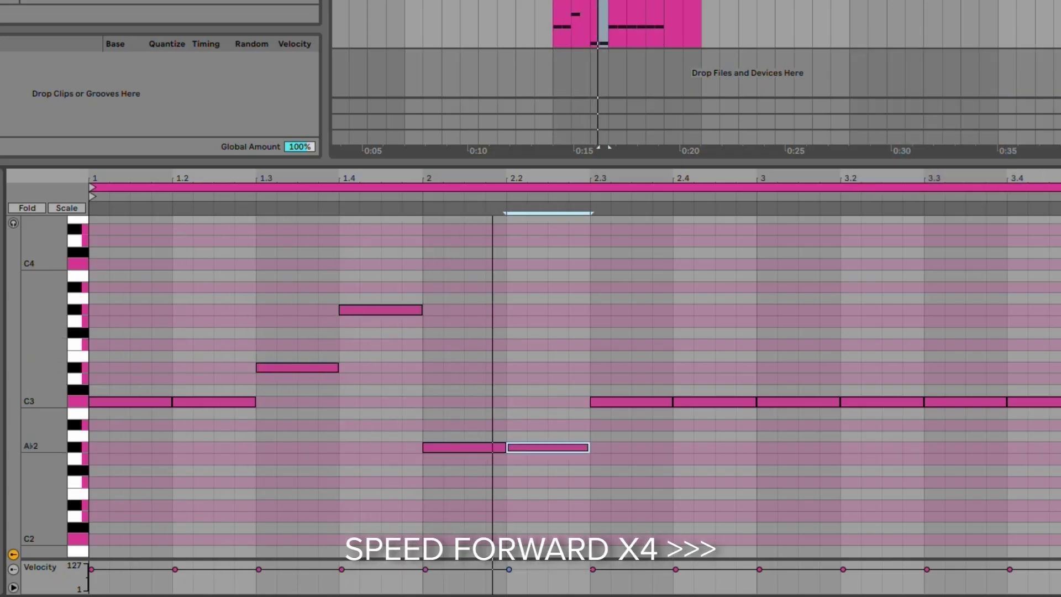
# Step: Lower the notes on beats 2.3 and 2.4 to Bb2 and delete all notes from bar 3 onward
pyautogui.moveTo(610, 381); pyautogui.dragTo(713, 425)
pyautogui.press('Down')
pyautogui.press('Down')
pyautogui.moveTo(785, 367); pyautogui.dragTo(1053, 442)
pyautogui.press('space')
pyautogui.press('Delete')
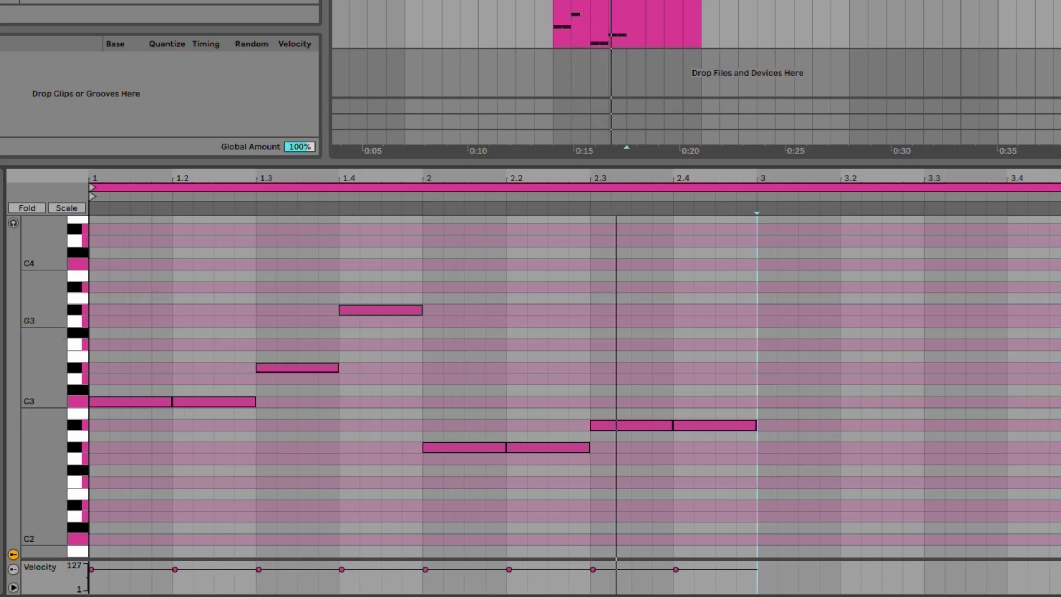
# Step: Lower the beat 1.4 note to Eb3, halve its length, and add a short Eb4 octave note right after it
pyautogui.press('space')
pyautogui.moveTo(380, 310); pyautogui.dragTo(422, 367)
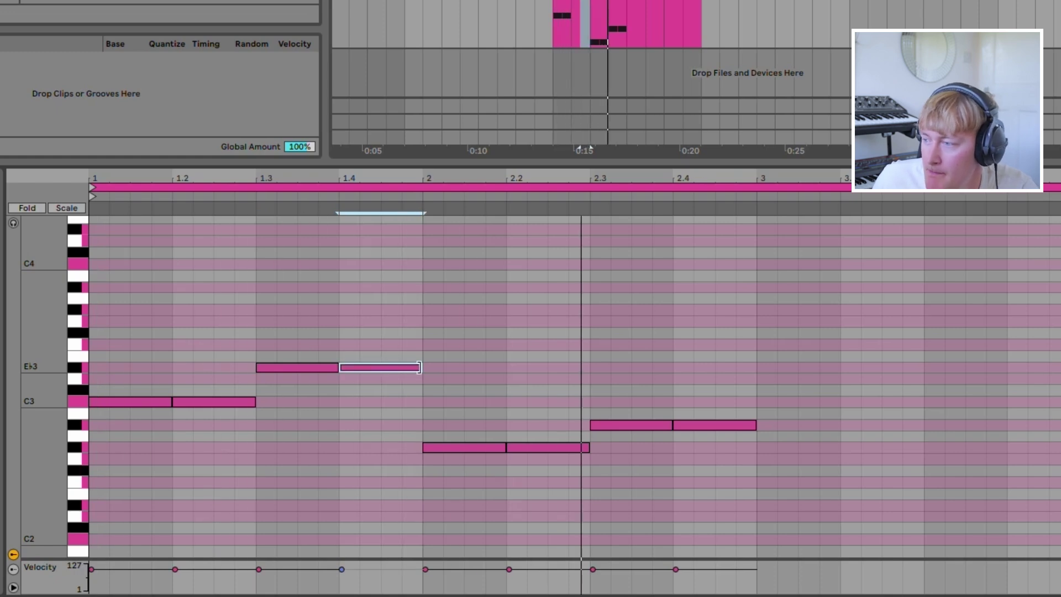
pyautogui.press('space')
pyautogui.moveTo(421, 367); pyautogui.dragTo(381, 367)
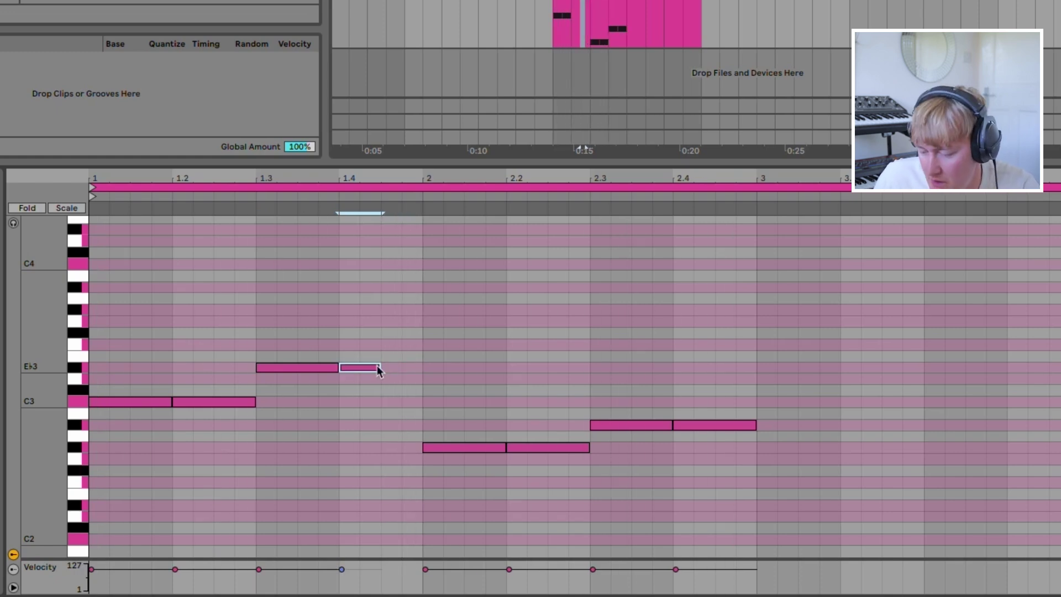
pyautogui.hotkey('shift', 'Up')
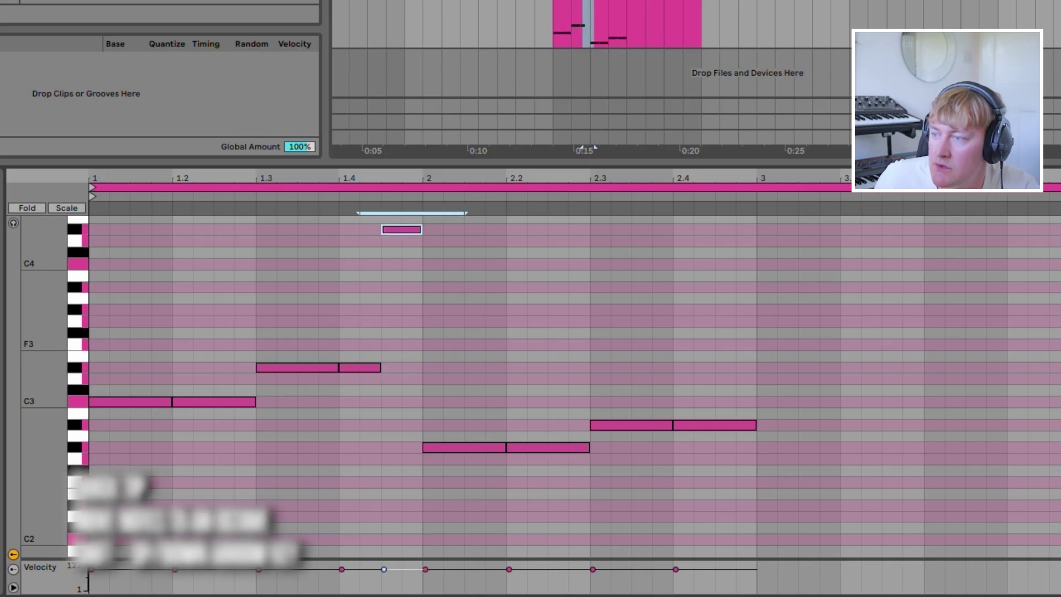
# Step: Try shortening the Eb3 note on beat 1.3 during playback
pyautogui.press('space')
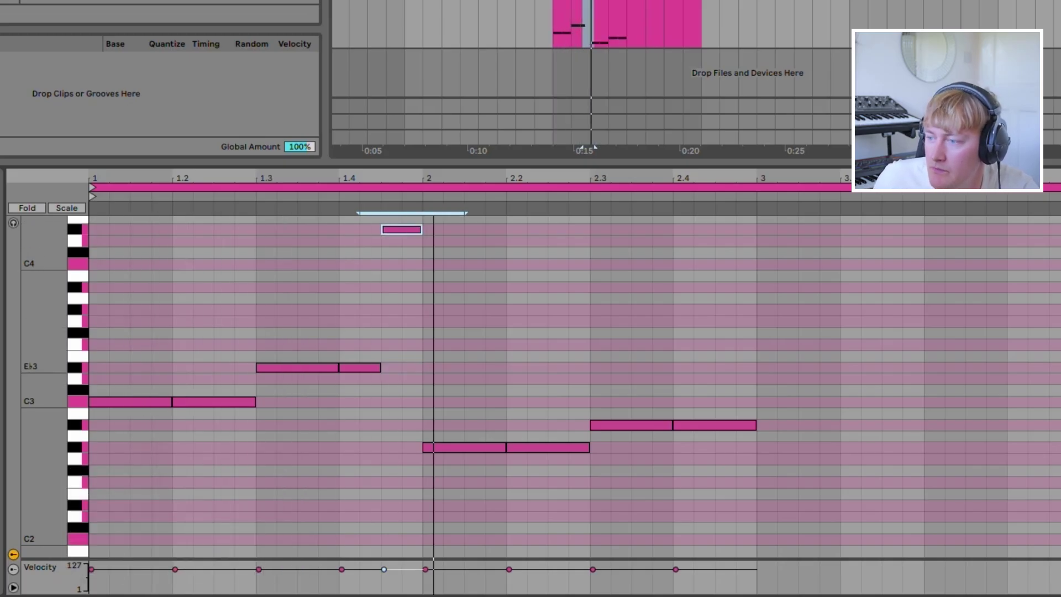
pyautogui.moveTo(337, 367); pyautogui.dragTo(318, 367)
pyautogui.press('space')
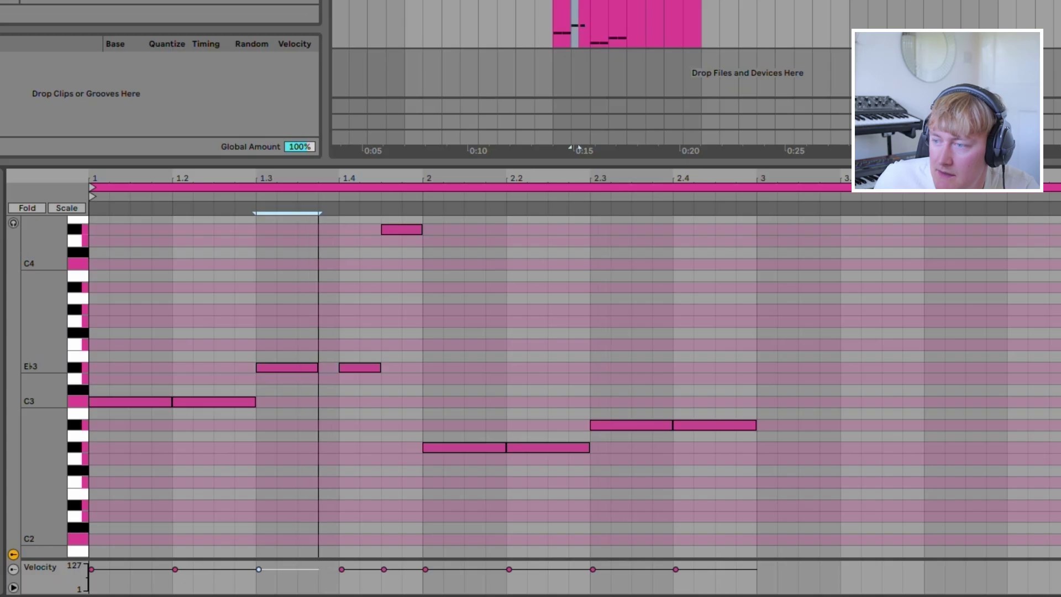
# Step: Place a short C4 octave note in the second half of bar 1's first beat, with the beat 1.2 C3 at full-beat length
pyautogui.moveTo(255, 402); pyautogui.dragTo(234, 401)
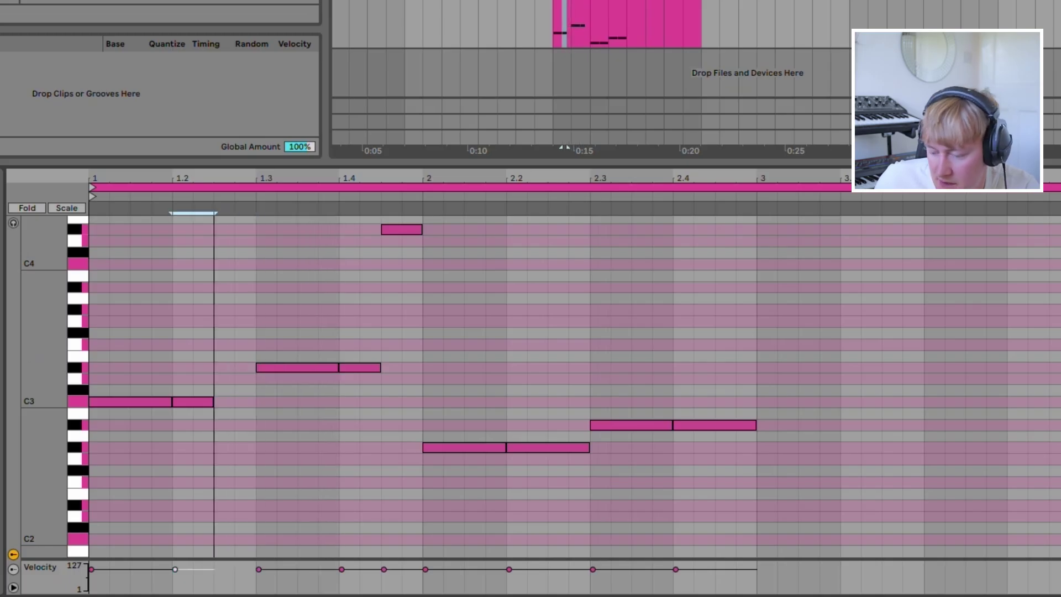
pyautogui.press('space')
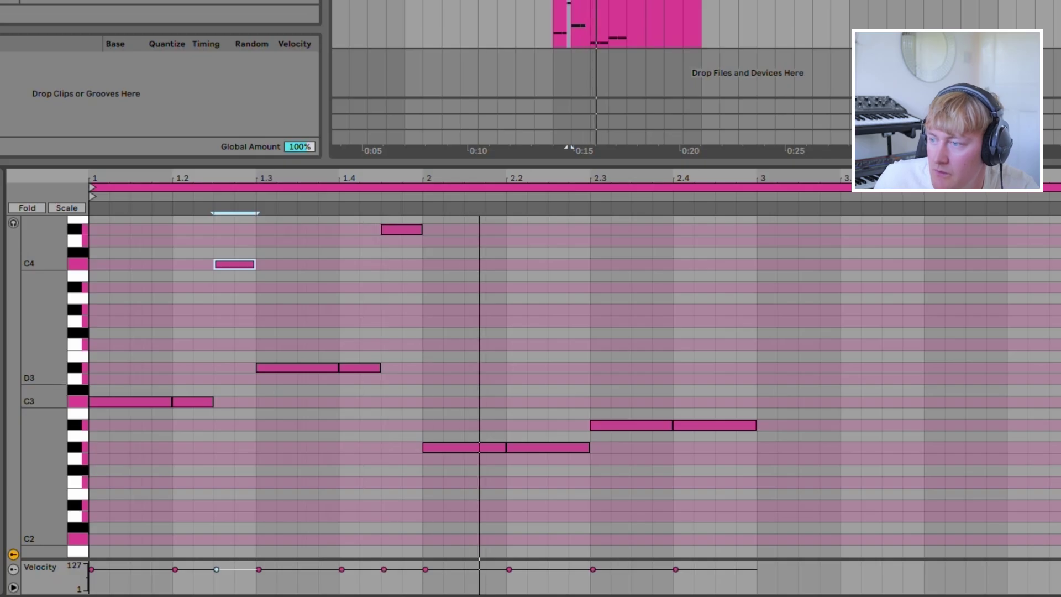
pyautogui.press('space')
pyautogui.moveTo(235, 264)
pyautogui.mouseDown()
pyautogui.moveTo(150, 402)
pyautogui.moveTo(149, 264)
pyautogui.mouseUp()
pyautogui.moveTo(213, 402); pyautogui.dragTo(256, 402)
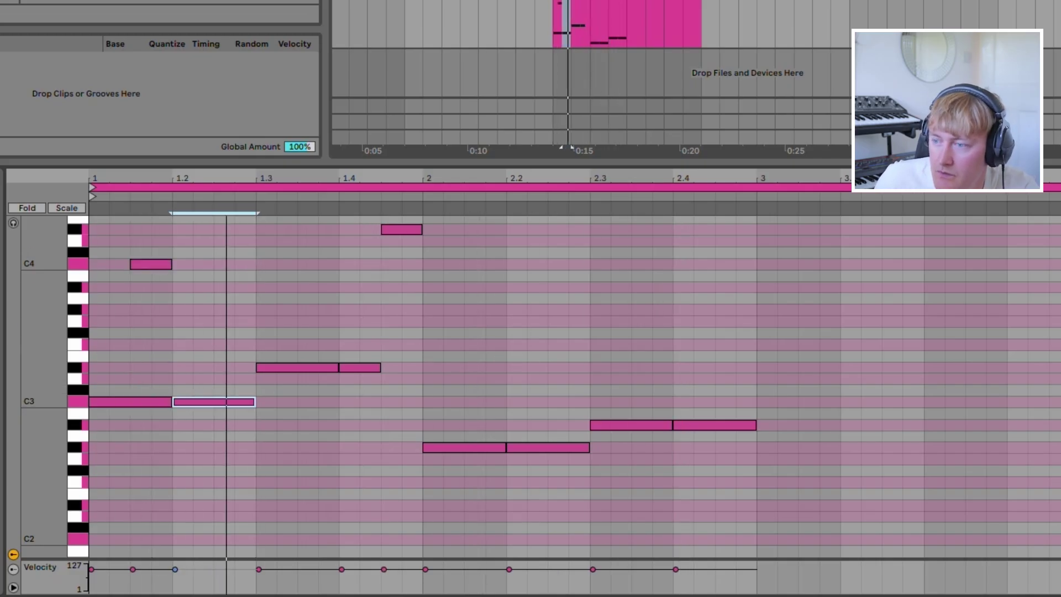
# Step: Shorten the C3 note on beat 1.2 to half a beat and add a short F3 note after it
pyautogui.moveTo(255, 402); pyautogui.dragTo(214, 402)
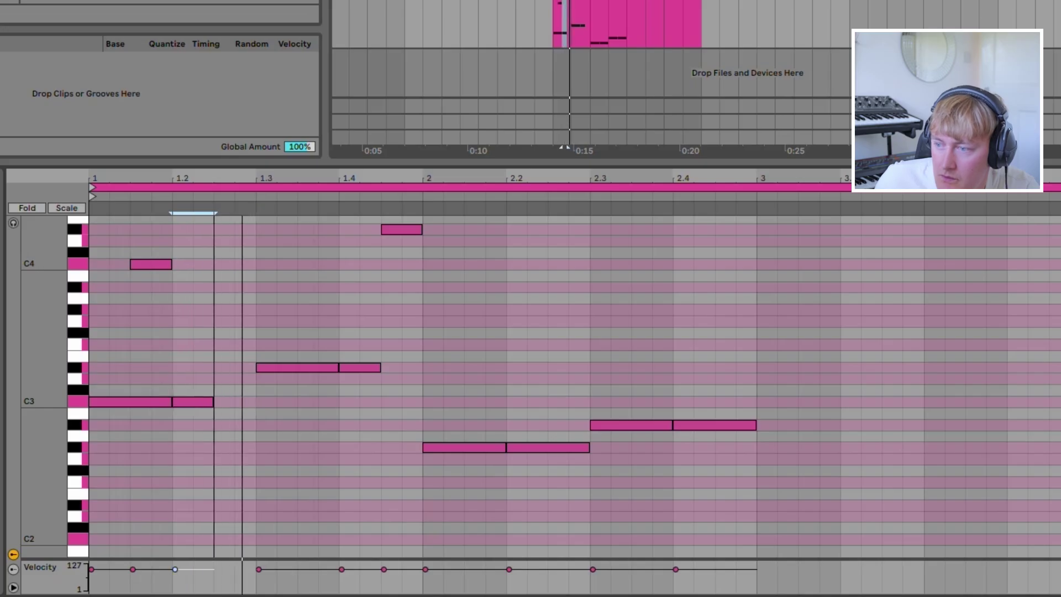
pyautogui.hotkey('ctrl', 'd')
pyautogui.press('Up')
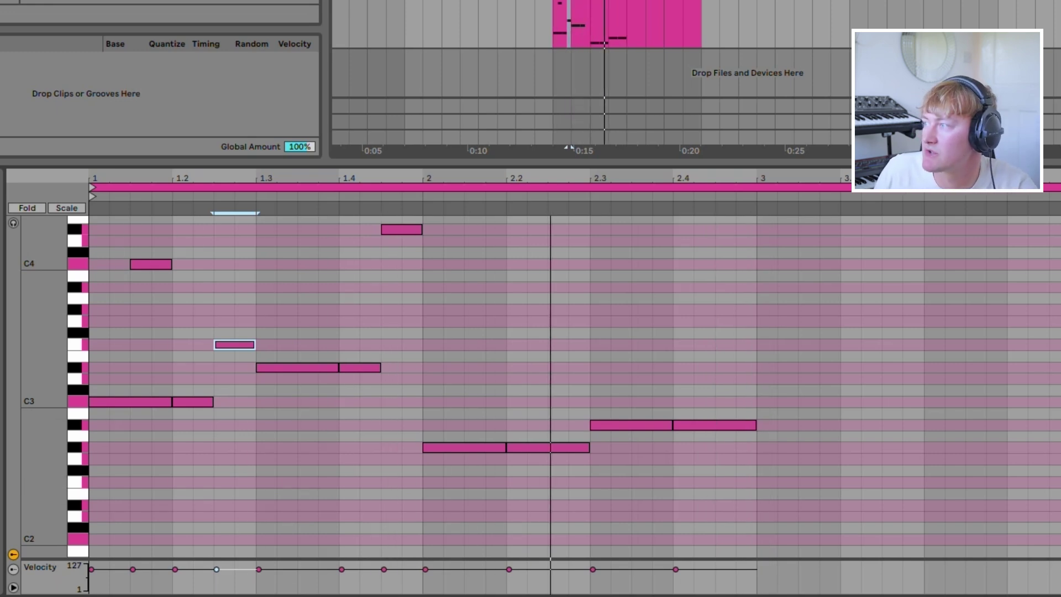
# Step: Reset the Serum synth to its initial preset
pyautogui.press('+')
pyautogui.press('+')
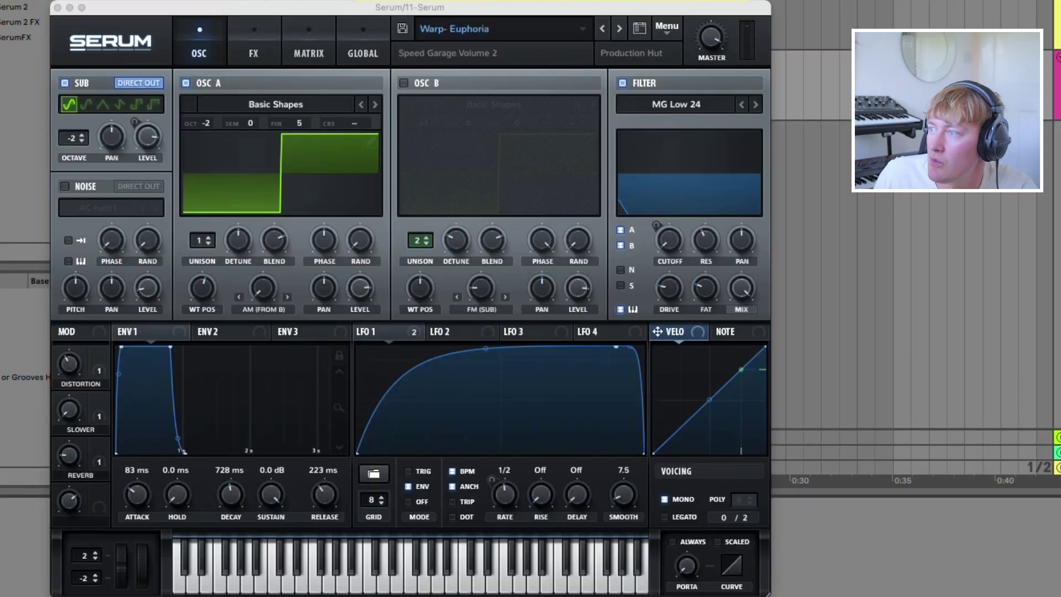
pyautogui.click(668, 26)
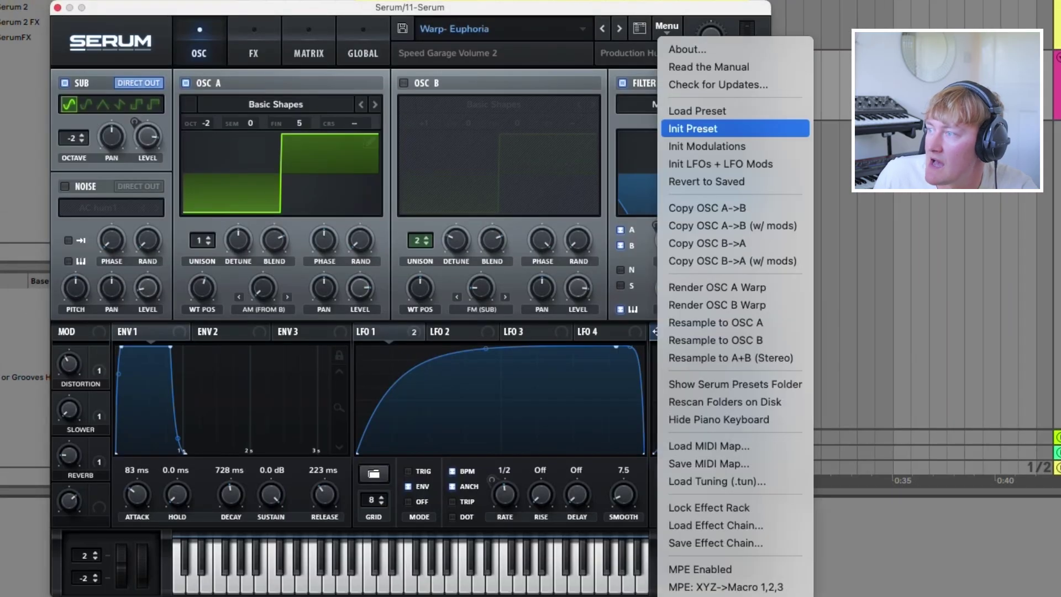
pyautogui.click(729, 129)
# Step: Load the analog Basic Shapes wavetable in Osc A, set its wavetable position to the square wave, and its octave to -2
pyautogui.click(276, 105)
pyautogui.moveTo(276, 124)
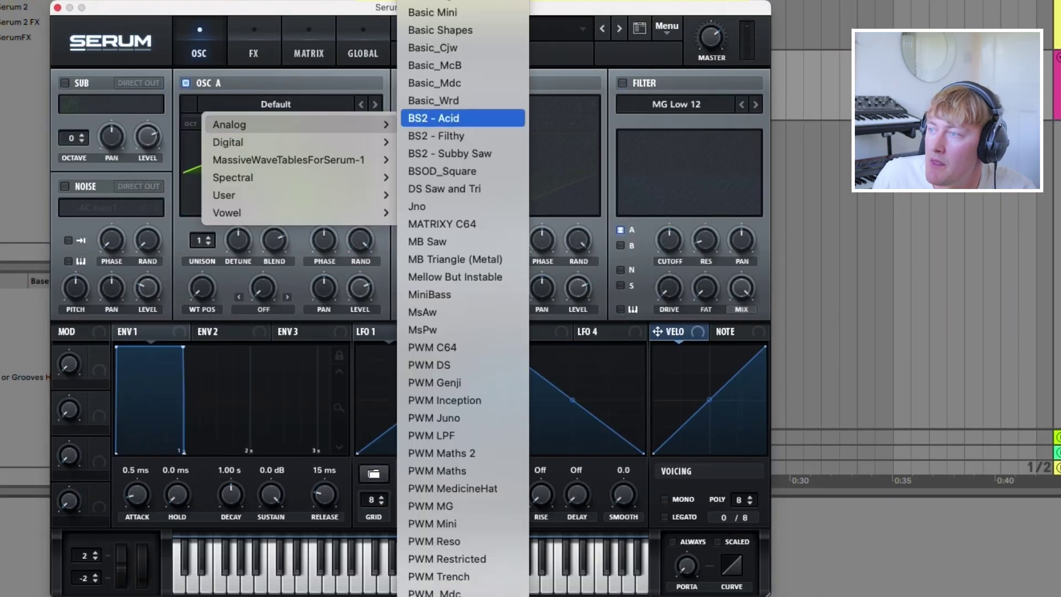
pyautogui.click(443, 30)
pyautogui.moveTo(201, 287); pyautogui.dragTo(202, 274)
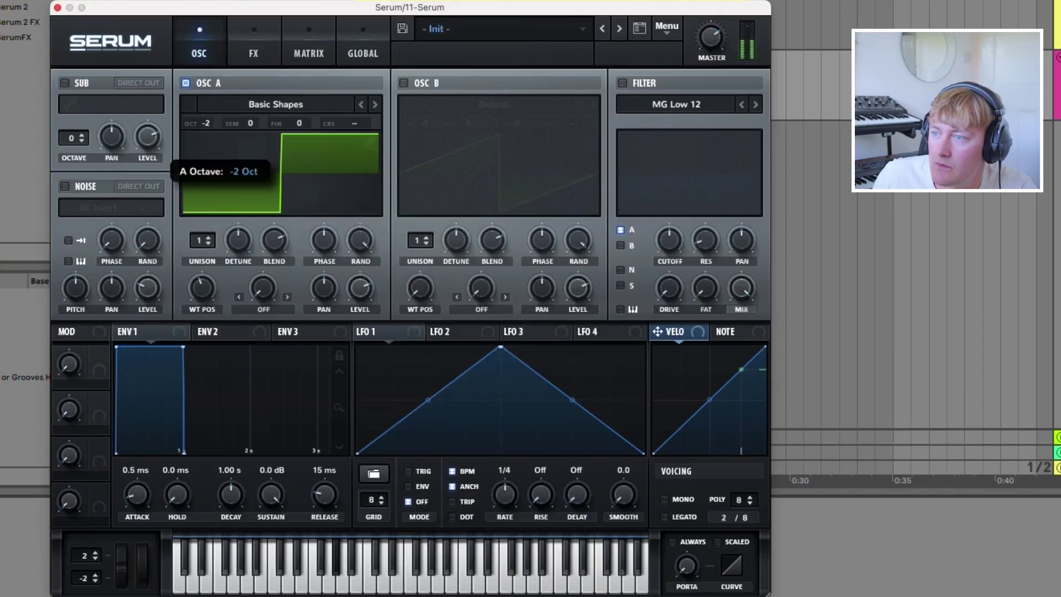
# Step: Enable the MG Low 18 filter with a lowered cutoff and modulate that cutoff with LFO 1, bending the LFO's rise inward
pyautogui.click(623, 83)
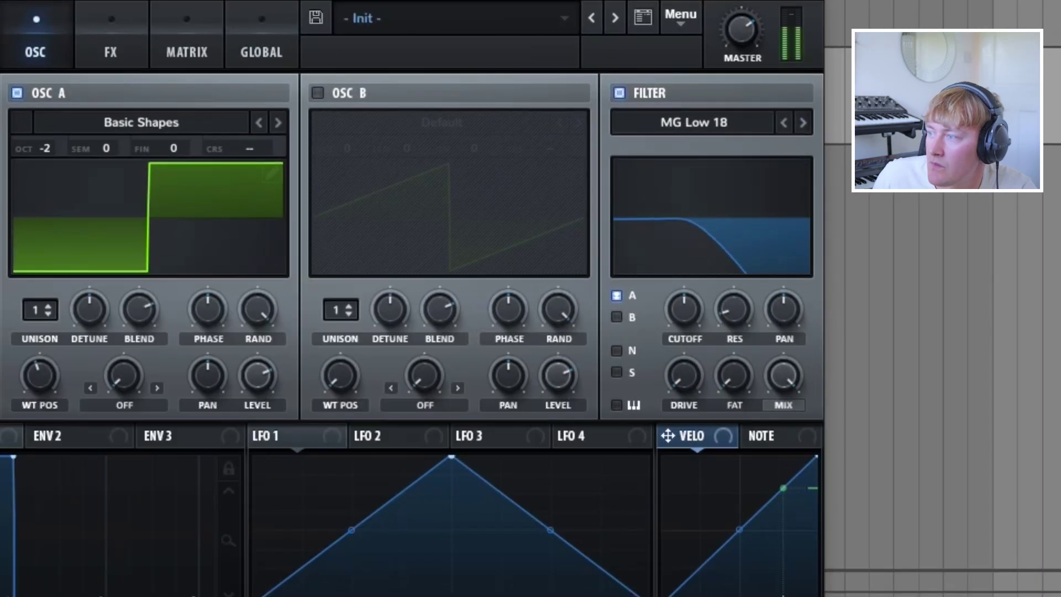
pyautogui.moveTo(685, 309); pyautogui.dragTo(688, 320)
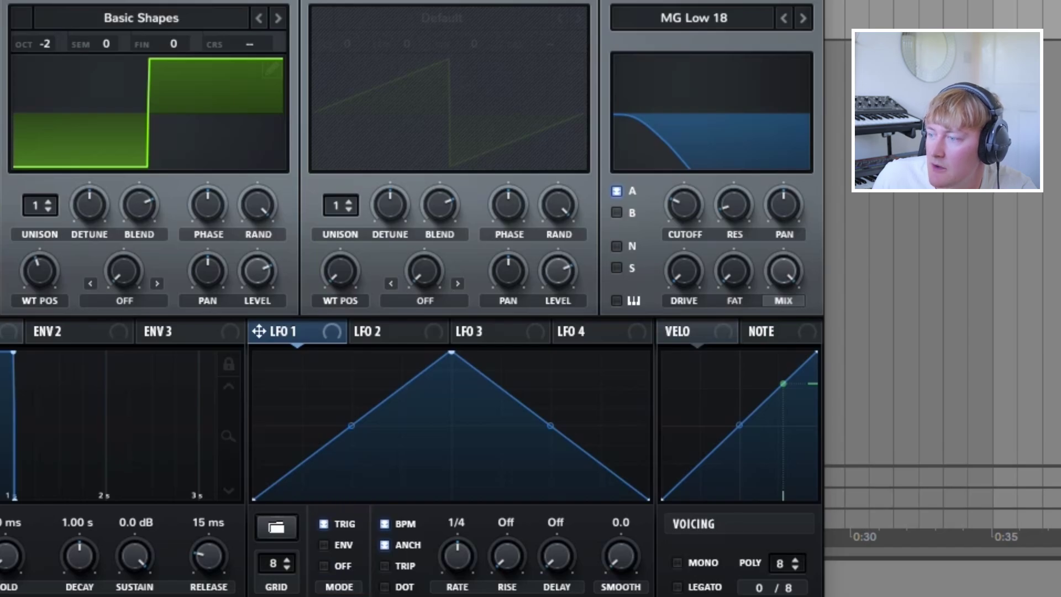
pyautogui.moveTo(352, 426); pyautogui.dragTo(351, 465)
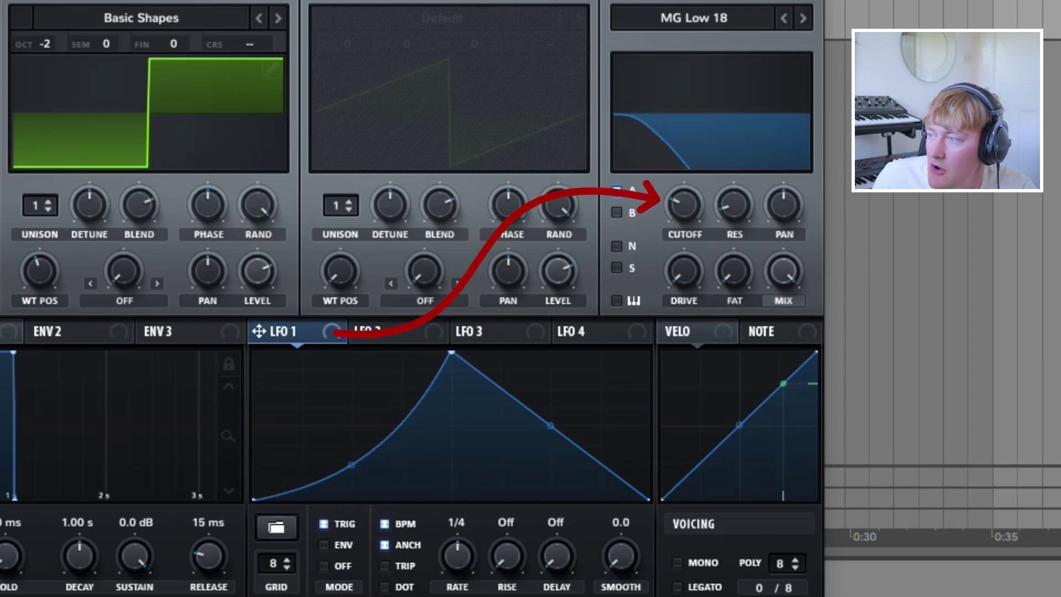
pyautogui.moveTo(258, 332); pyautogui.dragTo(683, 203)
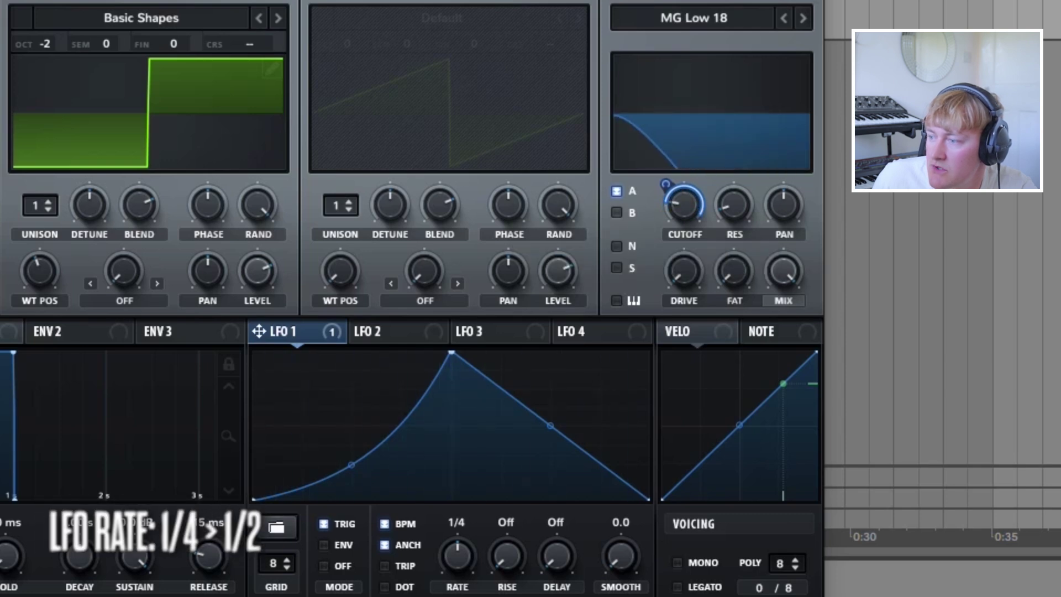
# Step: Set LFO 1's rate to 1/2 and reshape it with an outward-bowed rise peaking past the middle, lowering the filter cutoff
pyautogui.moveTo(458, 556); pyautogui.dragTo(458, 549)
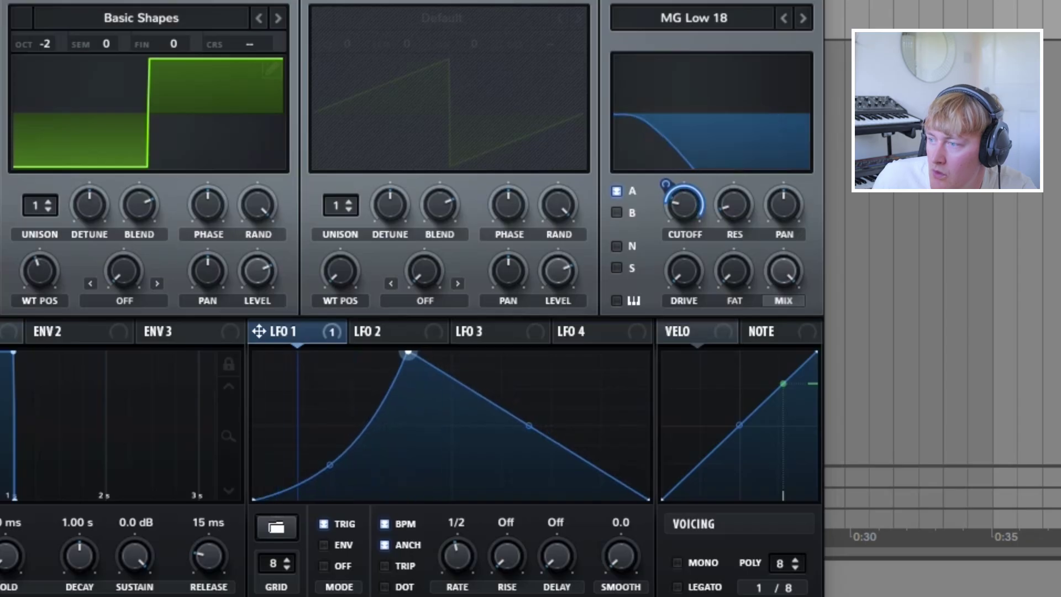
pyautogui.moveTo(407, 353); pyautogui.dragTo(413, 352)
pyautogui.moveTo(684, 205); pyautogui.dragTo(685, 226)
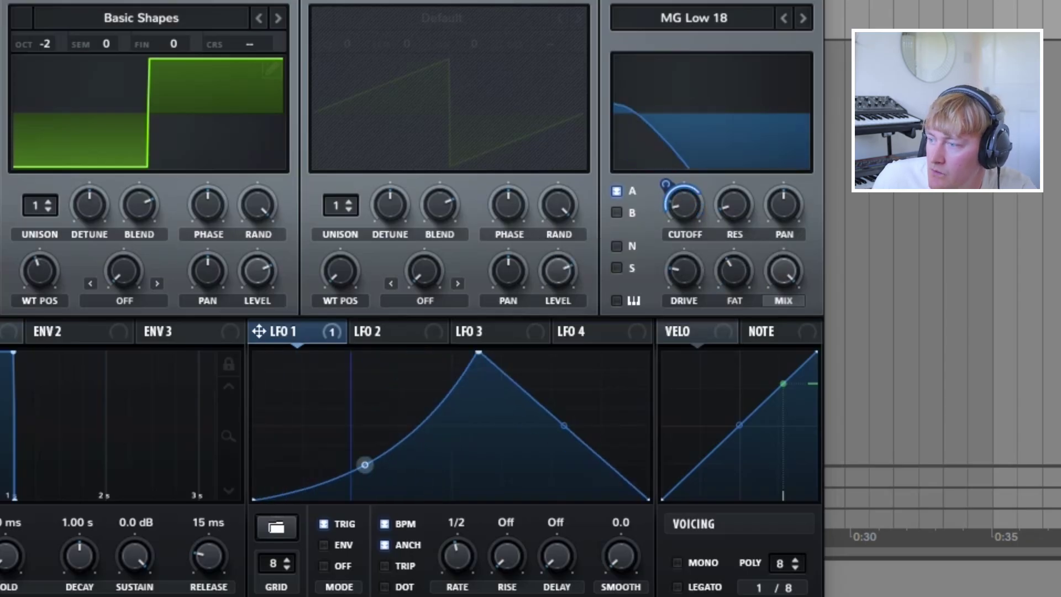
pyautogui.moveTo(365, 465); pyautogui.dragTo(365, 395)
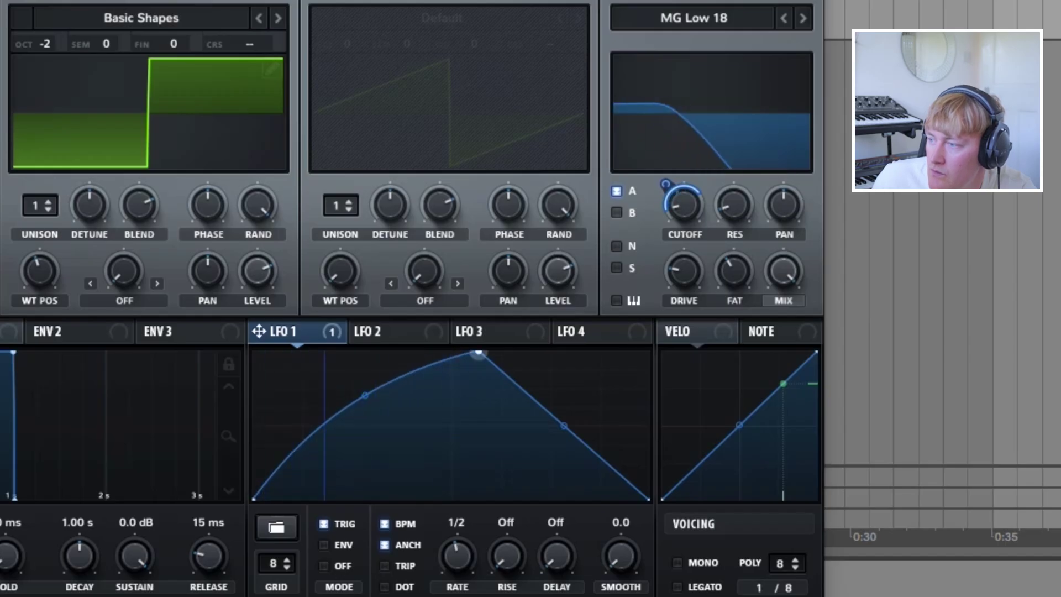
pyautogui.moveTo(479, 352); pyautogui.dragTo(505, 352)
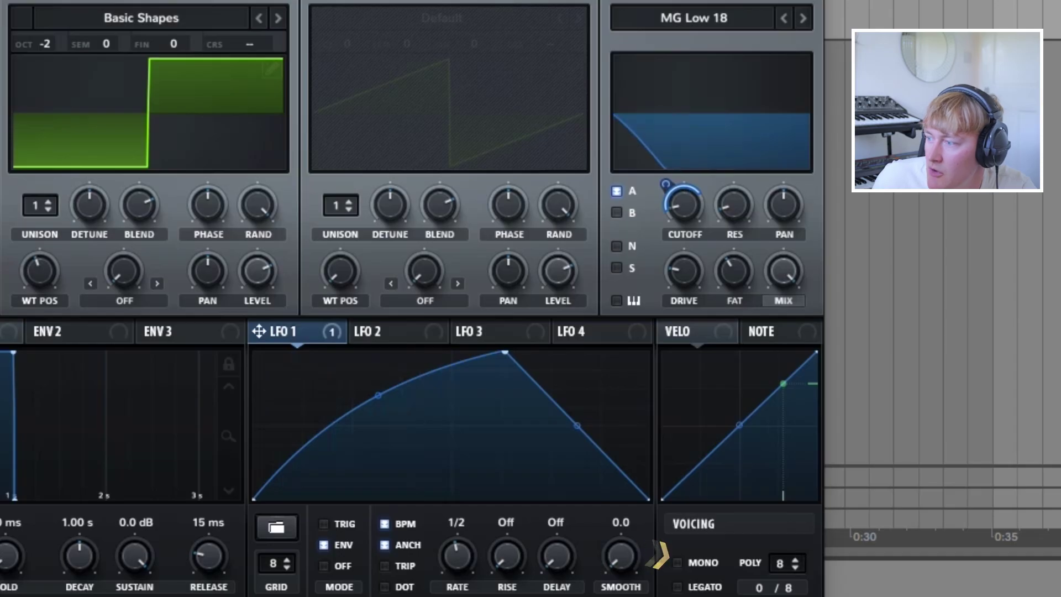
# Step: Switch the voicing to mono, turn LFO 1 into one full-length, strongly bowed rise, and raise the filter resonance
pyautogui.moveTo(504, 352); pyautogui.dragTo(462, 352)
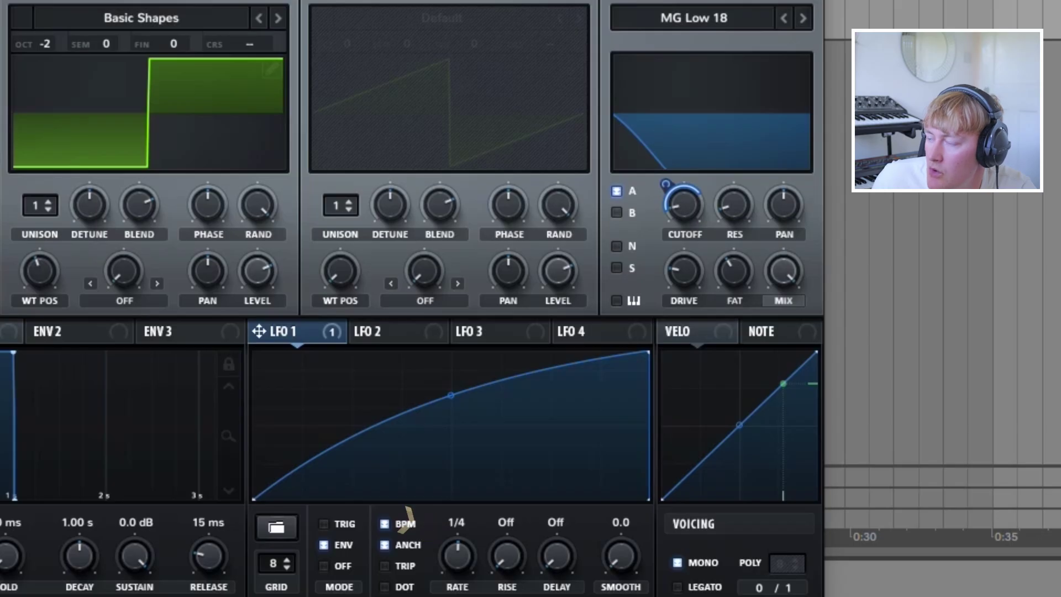
pyautogui.moveTo(451, 395); pyautogui.dragTo(451, 373)
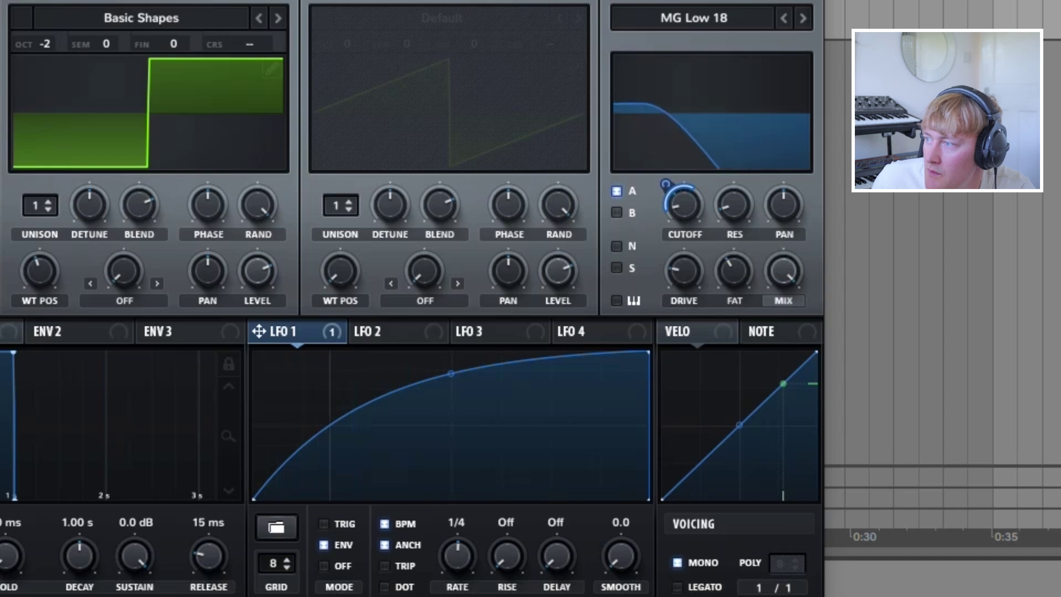
pyautogui.moveTo(734, 205); pyautogui.dragTo(734, 188)
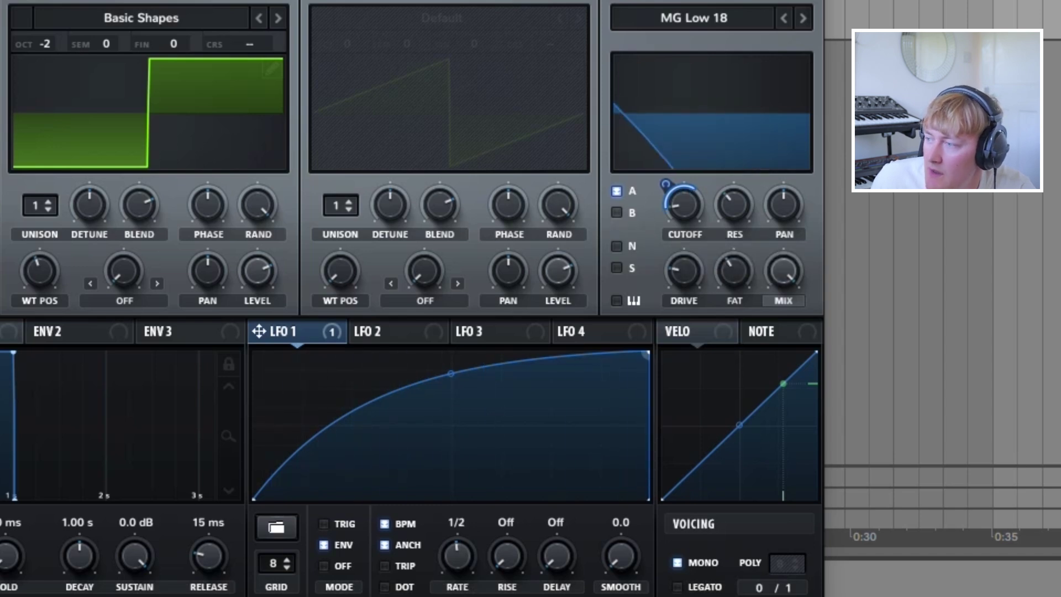
# Step: Pull LFO 1's peak back to just before the middle and bend its fall into a steep inward curve
pyautogui.moveTo(648, 353); pyautogui.dragTo(465, 353)
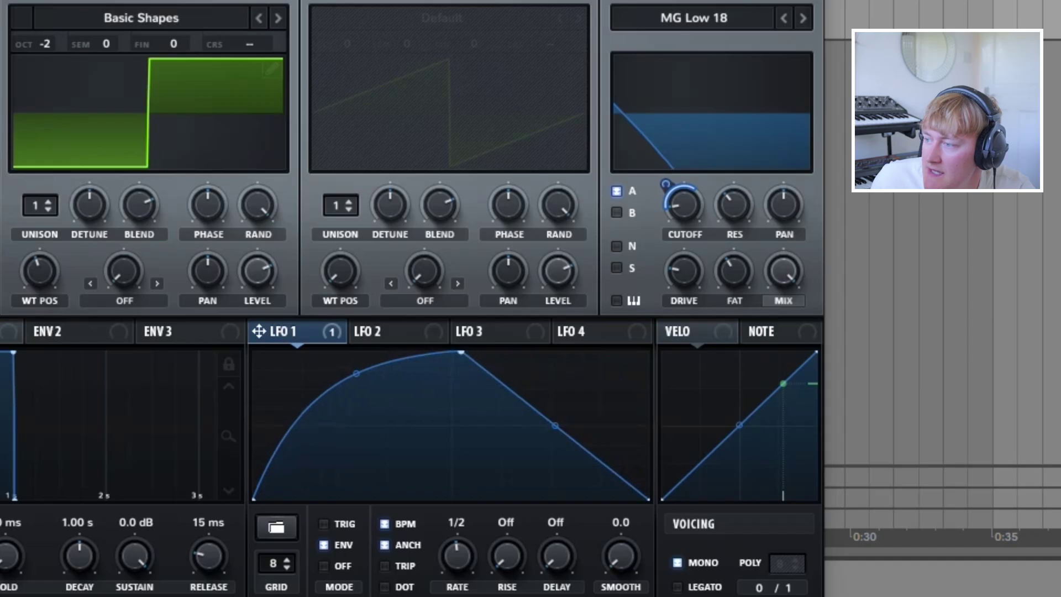
pyautogui.moveTo(555, 425); pyautogui.dragTo(556, 371)
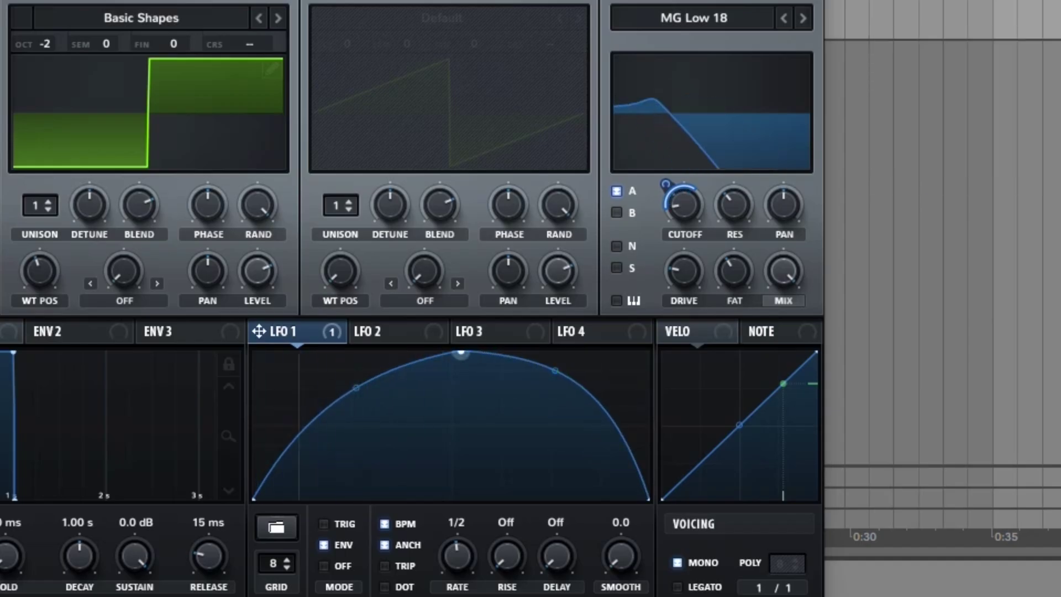
pyautogui.moveTo(461, 352); pyautogui.dragTo(429, 352)
pyautogui.moveTo(539, 372); pyautogui.dragTo(539, 496)
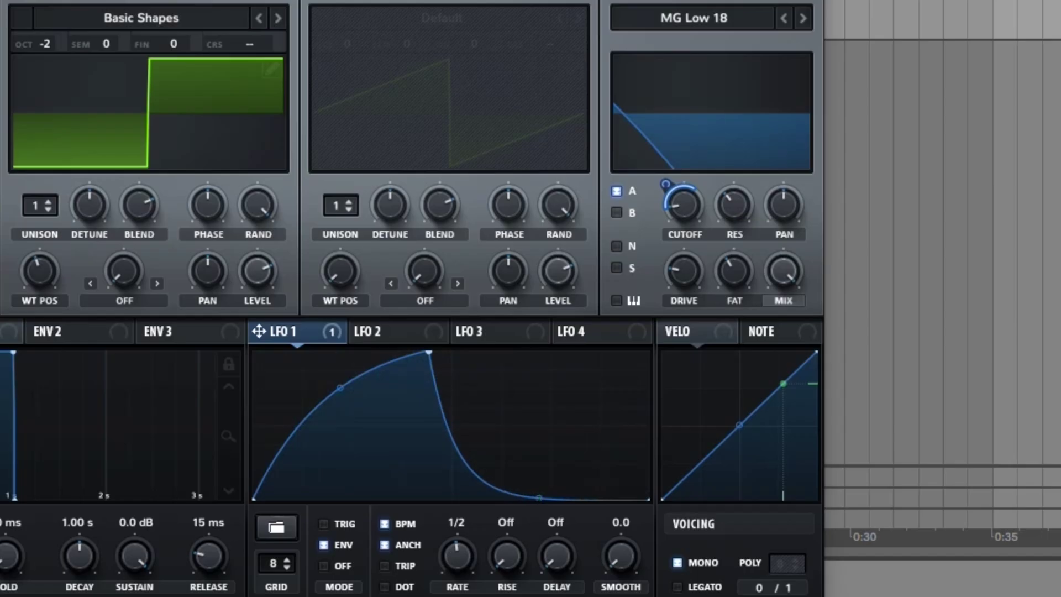
pyautogui.moveTo(429, 352)
pyautogui.mouseDown()
pyautogui.moveTo(409, 352)
pyautogui.moveTo(429, 353)
pyautogui.mouseUp()
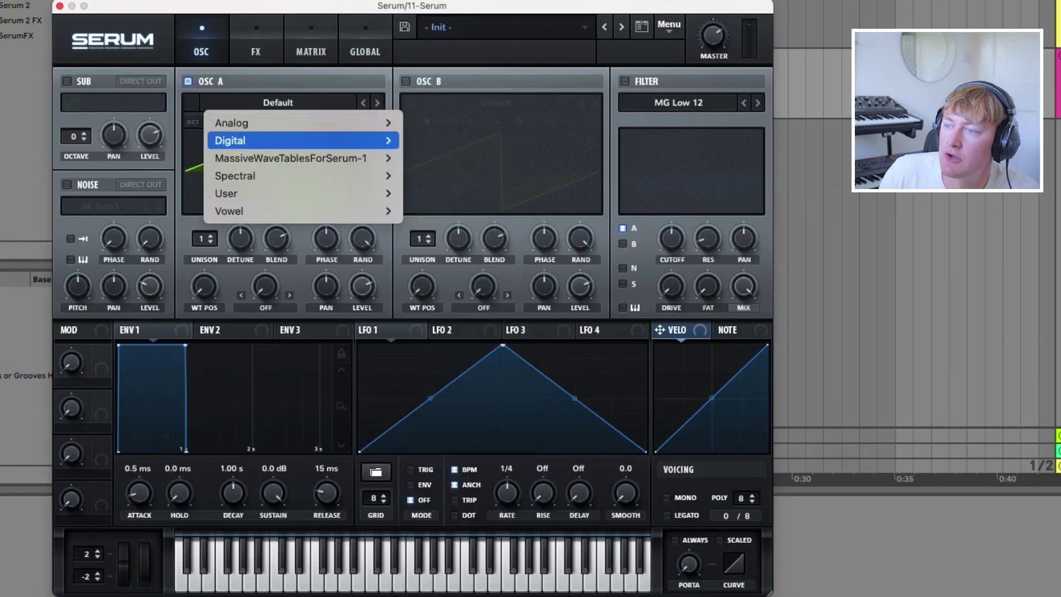
# Step: Try the digital FFT_Add_2nds wavetable in Osc A and sweep its wavetable position
pyautogui.moveTo(381, 141)
pyautogui.click(436, 167)
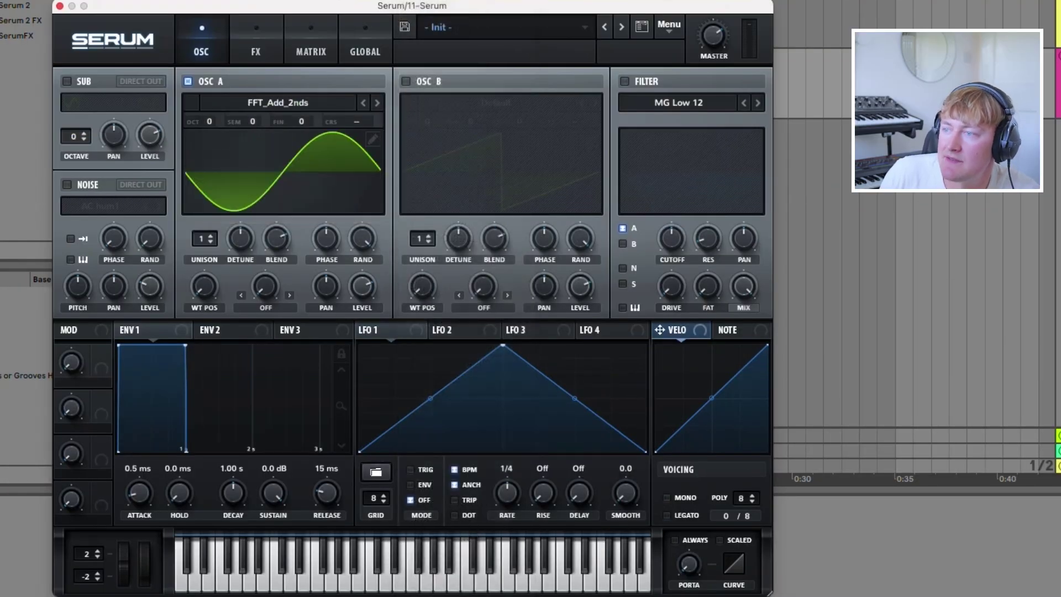
pyautogui.moveTo(205, 285)
pyautogui.mouseDown()
pyautogui.moveTo(205, 238)
pyautogui.moveTo(204, 279)
pyautogui.mouseUp()
# Step: Load the digital Harmonic Morph wavetable in Osc A
pyautogui.click(277, 103)
pyautogui.moveTo(382, 140)
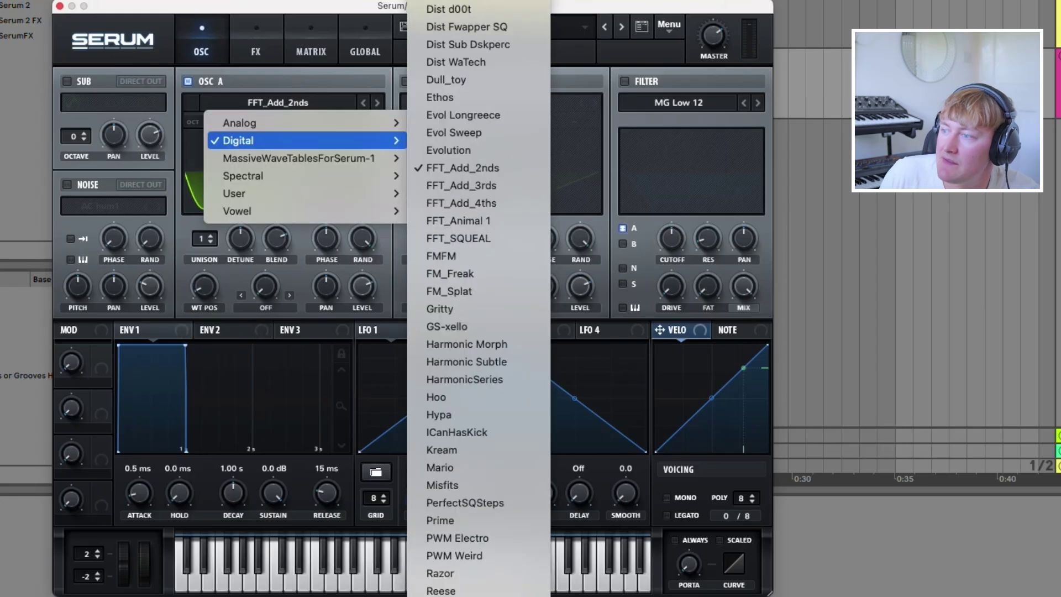
pyautogui.click(467, 344)
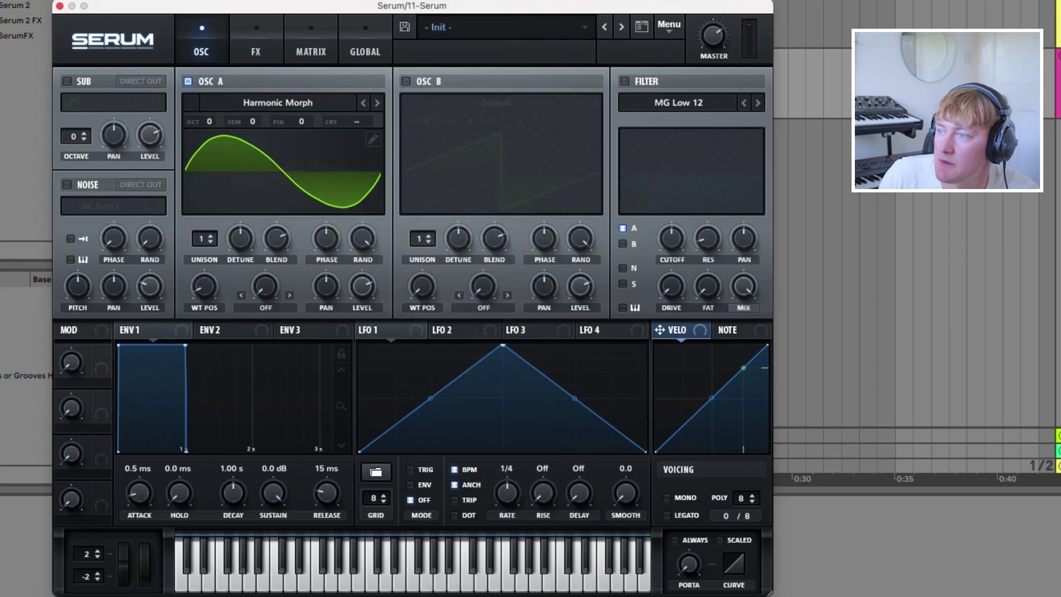
# Step: Load the digital Harmonic Morph wavetable in Osc B, switch that oscillator back off, and set Osc A's octave to -2
pyautogui.click(406, 82)
pyautogui.click(496, 102)
pyautogui.moveTo(520, 141)
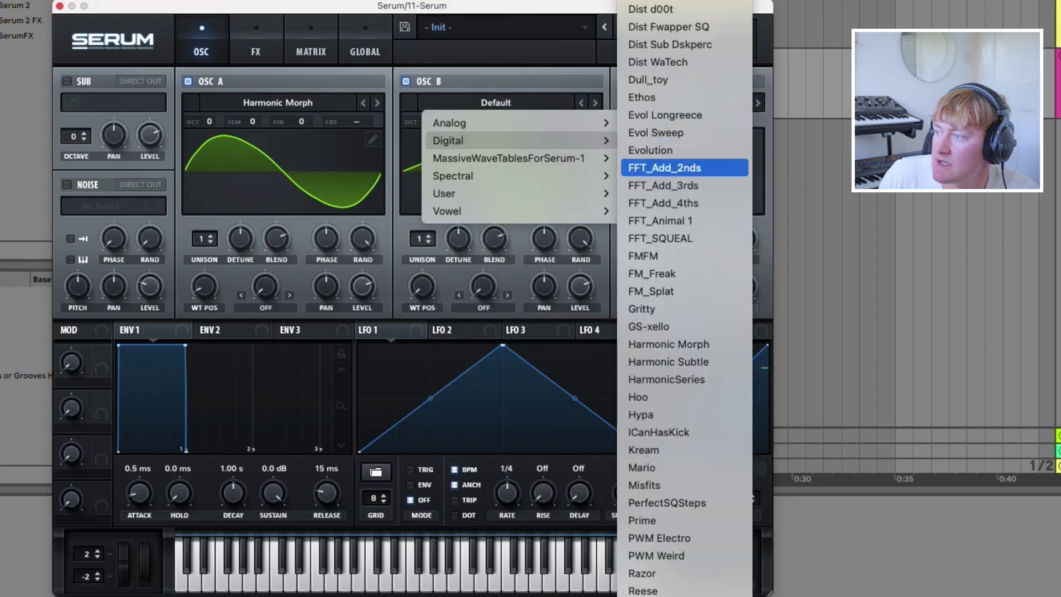
pyautogui.click(669, 344)
pyautogui.click(405, 82)
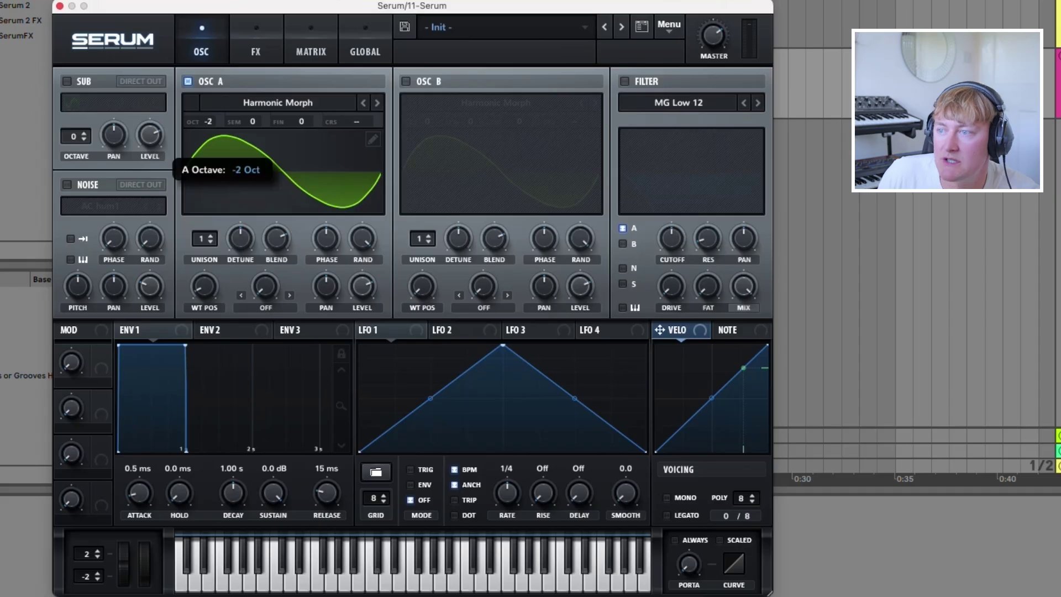
# Step: Enable the MG Low 18 filter and modulate Osc A's wavetable position with LFO 1 in ENV mode, bowing its rise outward
pyautogui.click(624, 81)
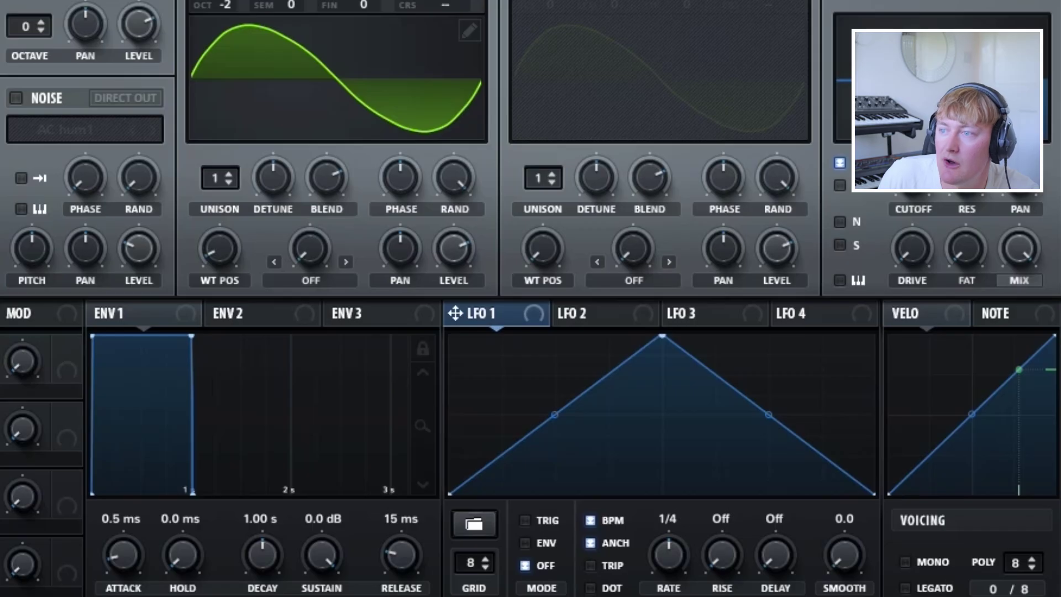
pyautogui.moveTo(219, 248); pyautogui.dragTo(219, 262)
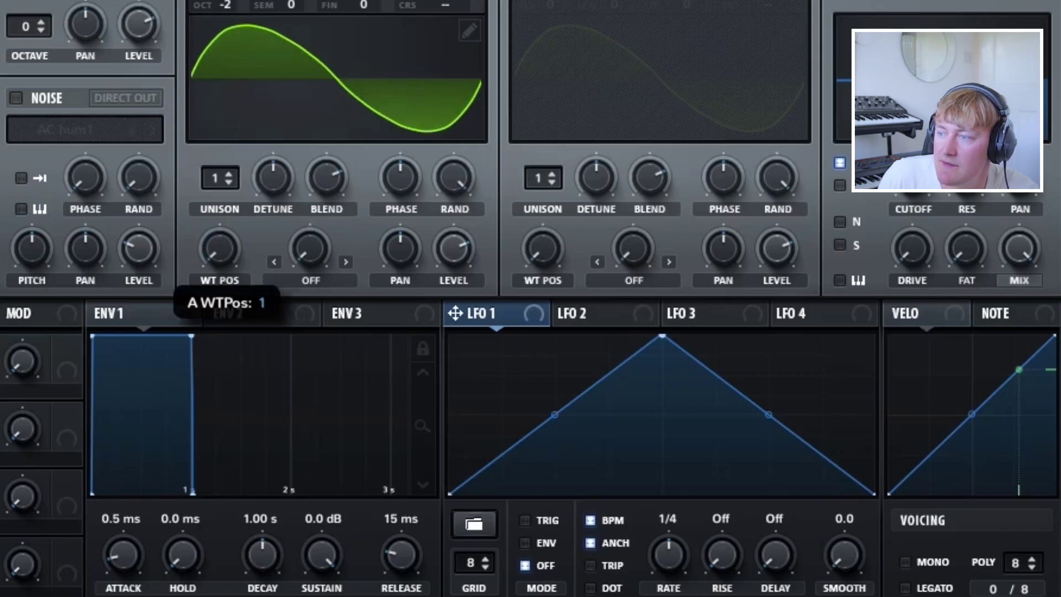
pyautogui.moveTo(662, 335); pyautogui.dragTo(720, 335)
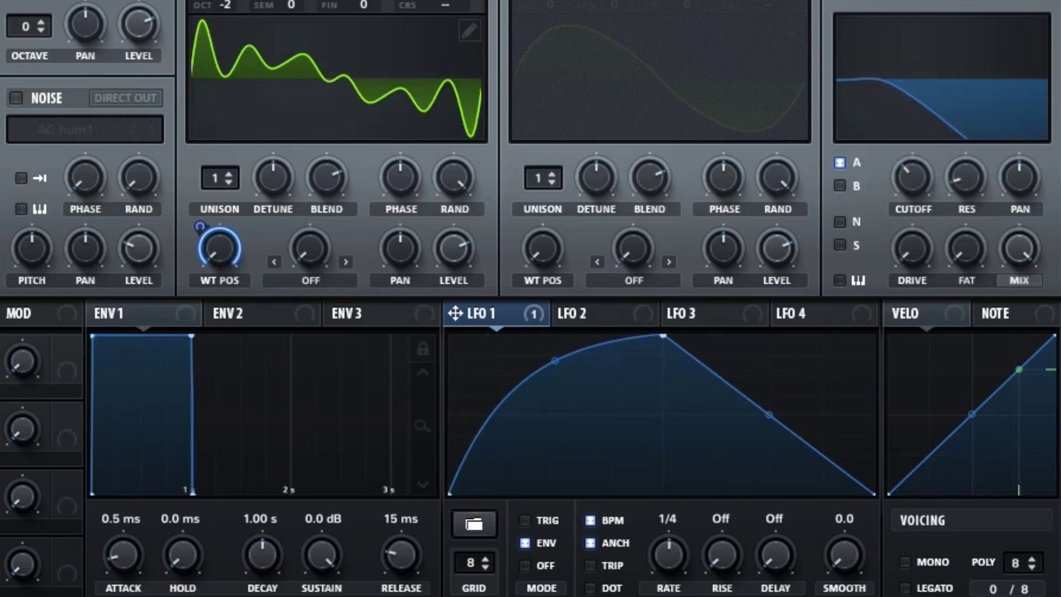
# Step: Modulate the filter cutoff with LFO 1 at a 1/2 rate, moving the LFO's peak past the middle and bowing its rise further
pyautogui.moveTo(878, 225); pyautogui.dragTo(911, 175)
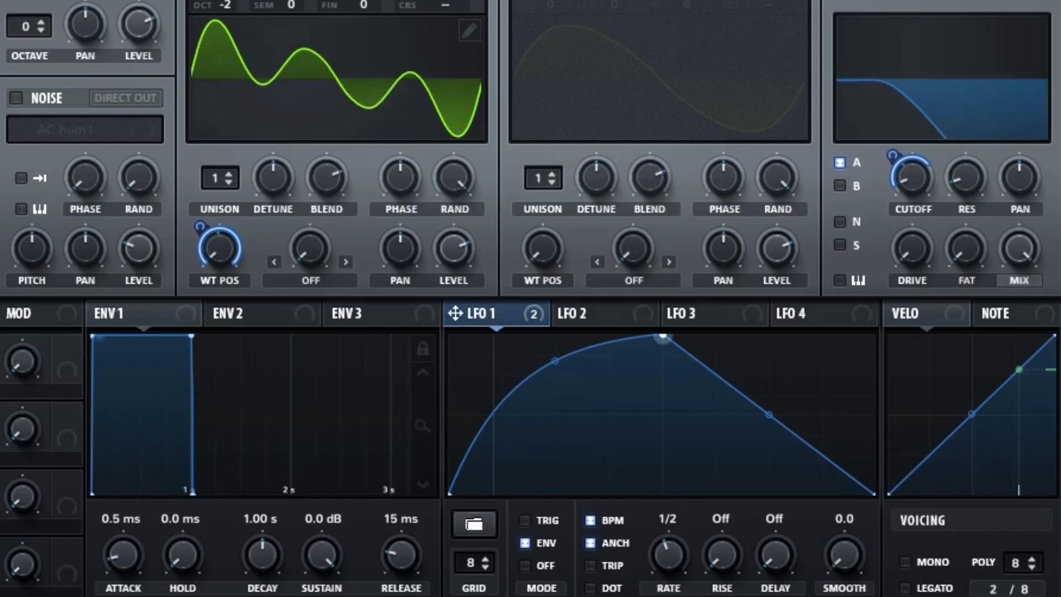
pyautogui.moveTo(663, 335); pyautogui.dragTo(715, 335)
pyautogui.moveTo(581, 360); pyautogui.dragTo(581, 347)
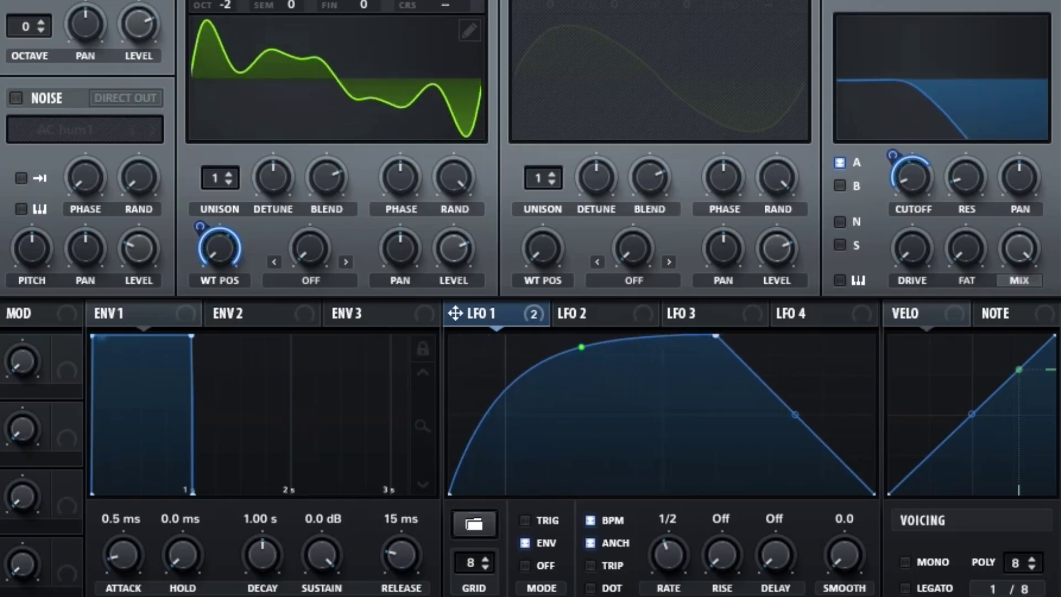
# Step: Turn on Osc B at octave -2 and modulate its wavetable position with LFO 1
pyautogui.click(521, 0)
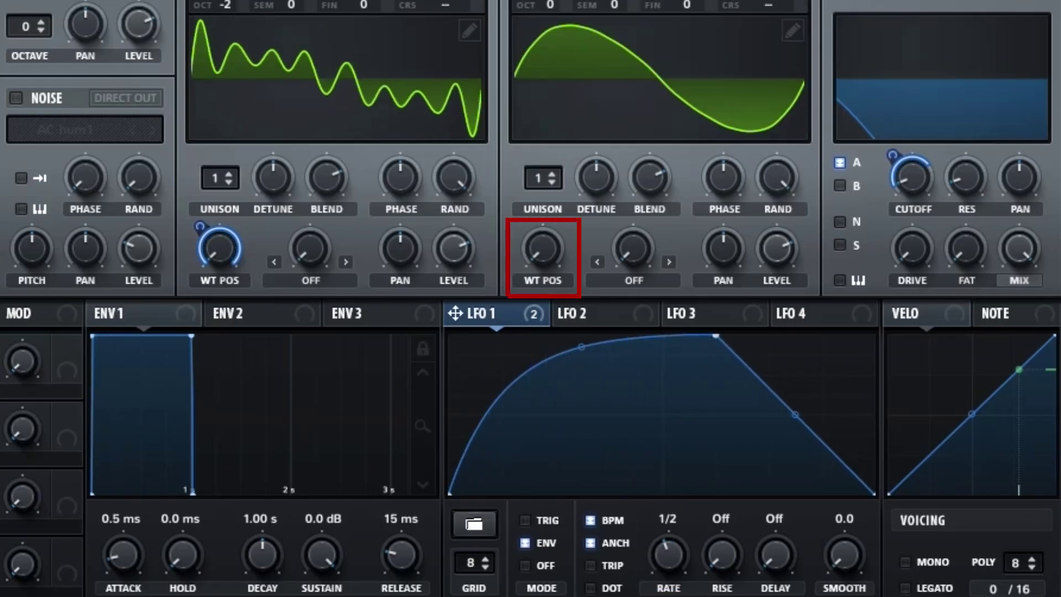
pyautogui.moveTo(605, 268); pyautogui.dragTo(543, 249)
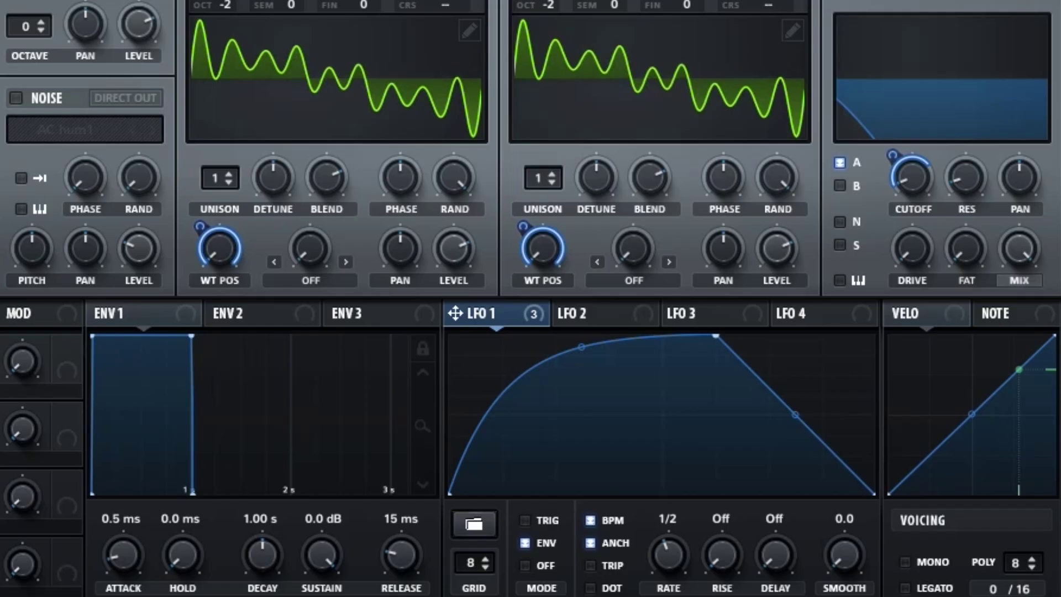
# Step: Try three unison voices on Osc B, return it to one, and fine-tune Osc A to -15 and Osc B to 17
pyautogui.moveTo(539, 178); pyautogui.dragTo(597, 197)
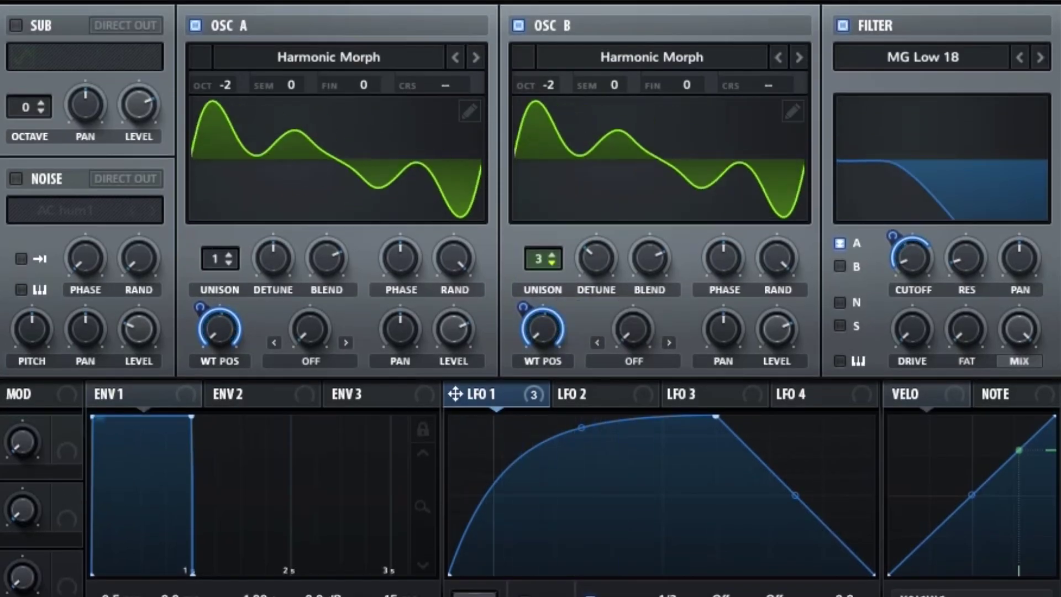
pyautogui.doubleClick(552, 263)
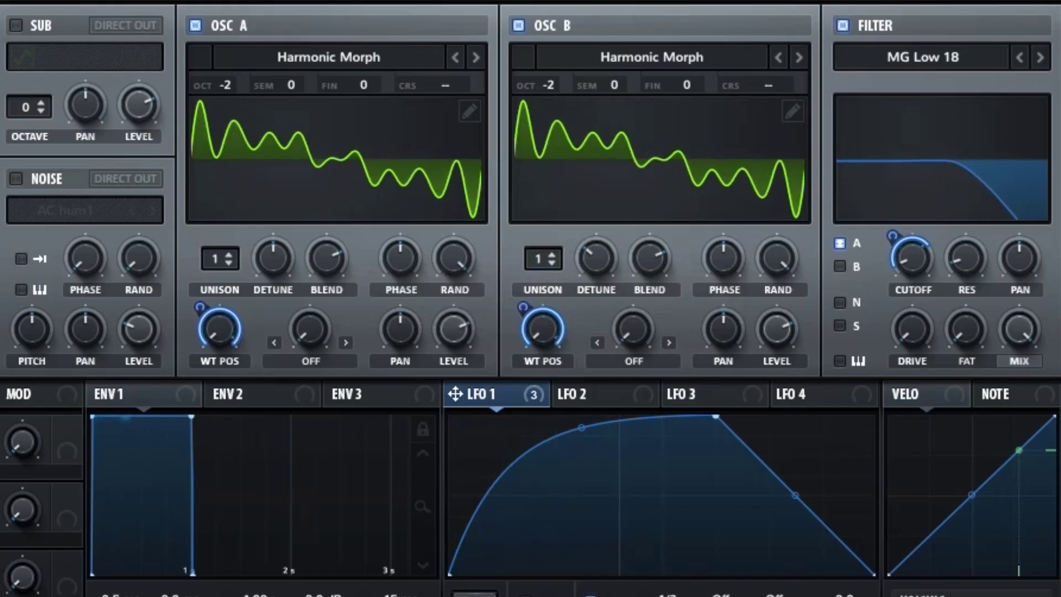
pyautogui.moveTo(687, 85); pyautogui.dragTo(687, 72)
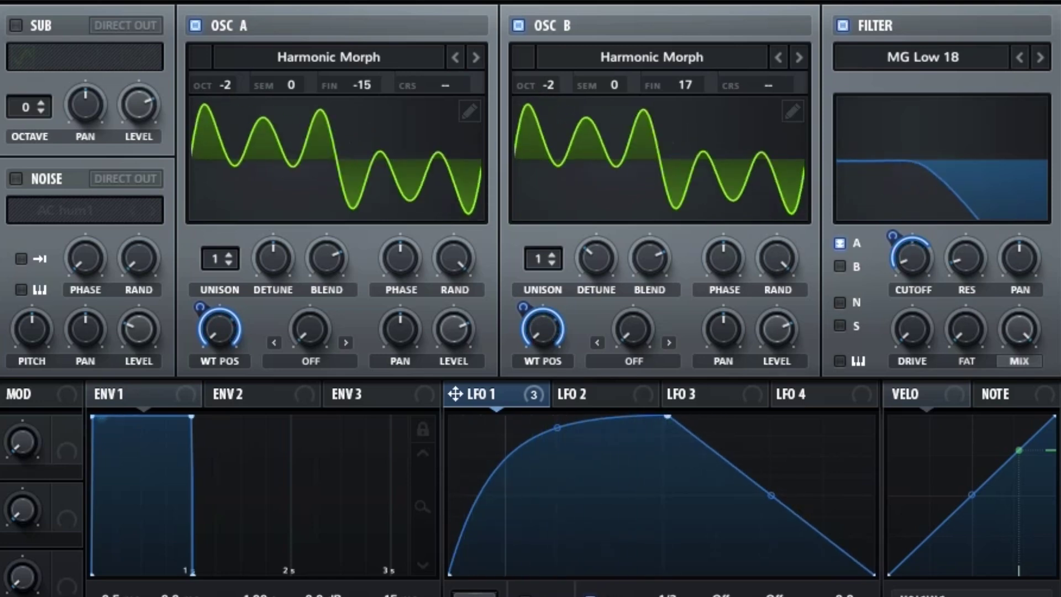
# Step: Enable the sine sub oscillator and set its octave to -2
pyautogui.click(16, 26)
pyautogui.moveTo(26, 107); pyautogui.dragTo(26, 114)
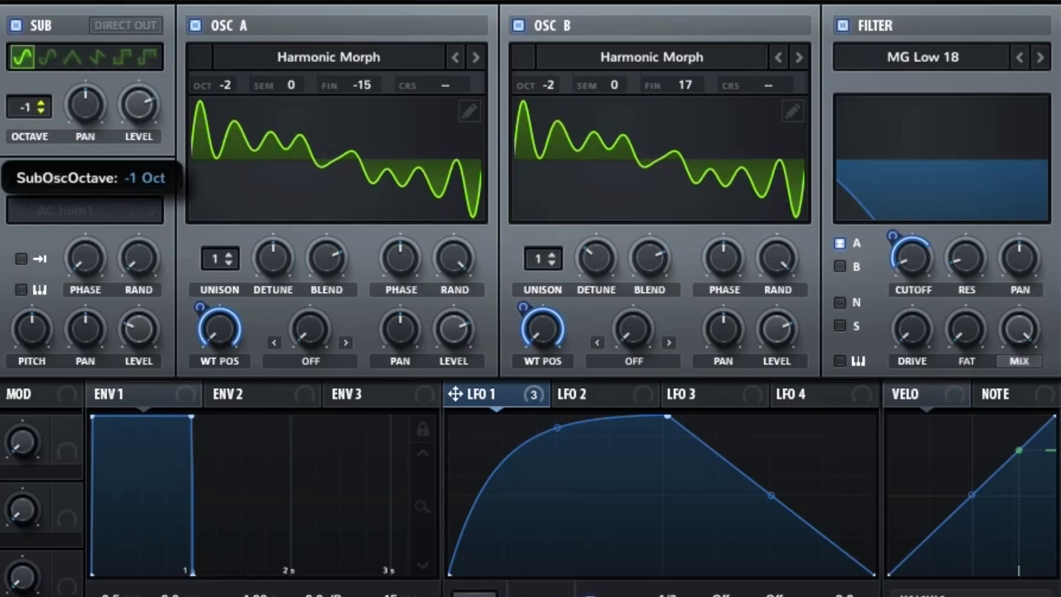
pyautogui.moveTo(26, 113); pyautogui.dragTo(26, 120)
# Step: Raise the filter's drive, fat, resonance and cutoff, keeping the MG Low 18 type, and switch the voicing to mono
pyautogui.moveTo(912, 330); pyautogui.dragTo(912, 323)
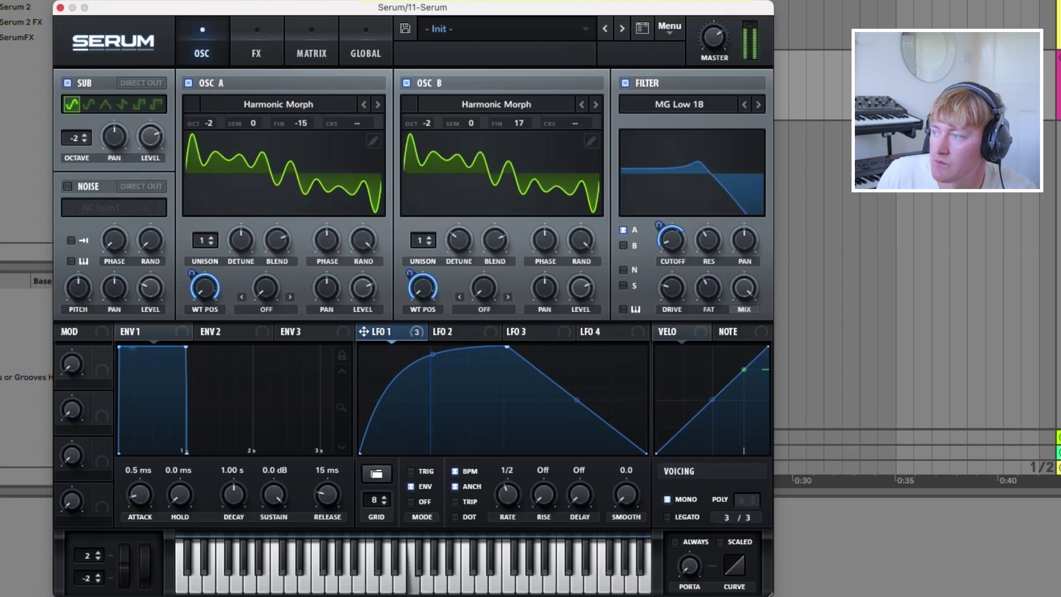
pyautogui.moveTo(672, 240); pyautogui.dragTo(672, 231)
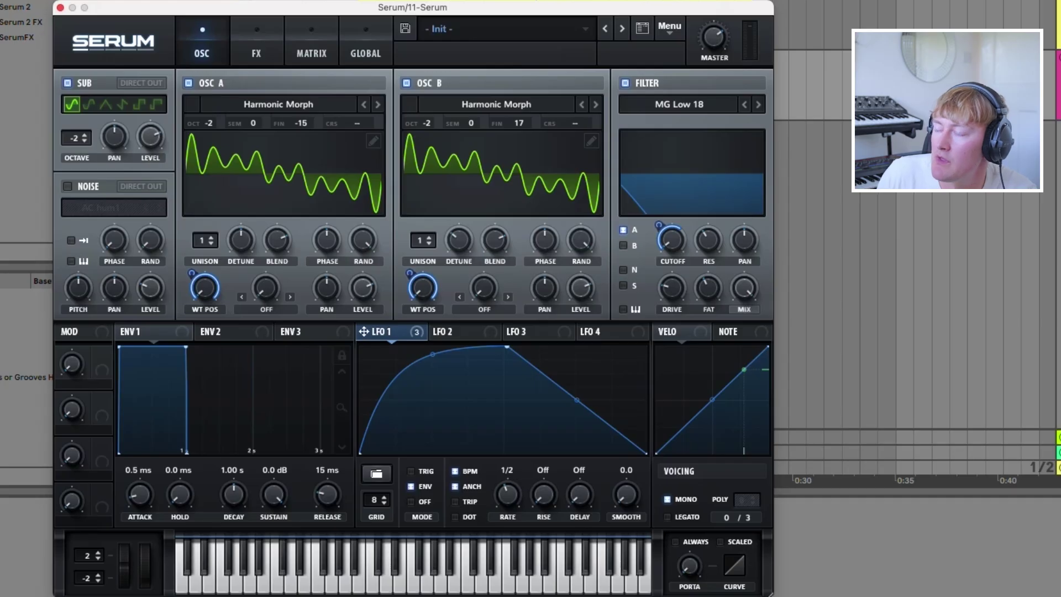
pyautogui.click(680, 104)
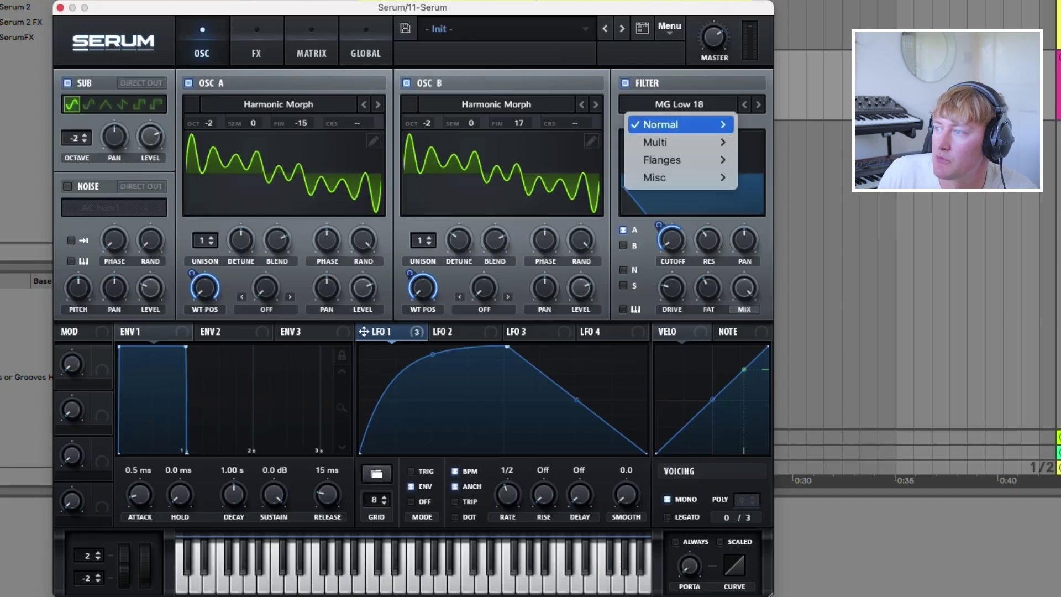
pyautogui.click(680, 104)
# Step: Widen the detune between the oscillators by setting Osc B's fine tuning to 27 and Osc A's to -26
pyautogui.moveTo(519, 123); pyautogui.dragTo(519, 112)
pyautogui.moveTo(301, 123); pyautogui.dragTo(300, 135)
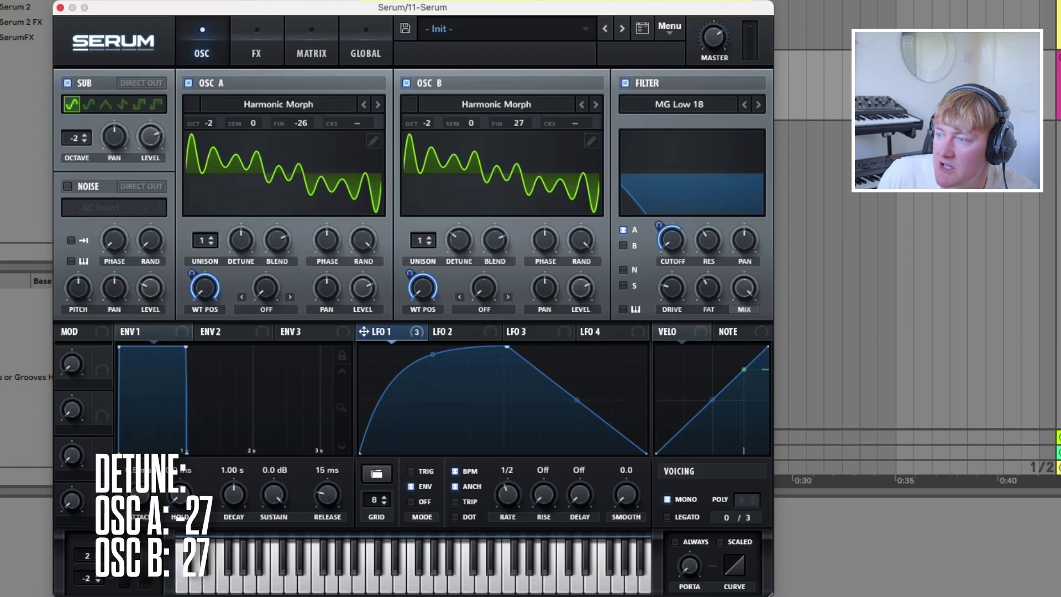
# Step: Remove all LFO 1 modulation from the oscillators' wavetable positions and the filter cutoff, and raise the cutoff
pyautogui.rightClick(363, 332)
pyautogui.click(426, 436)
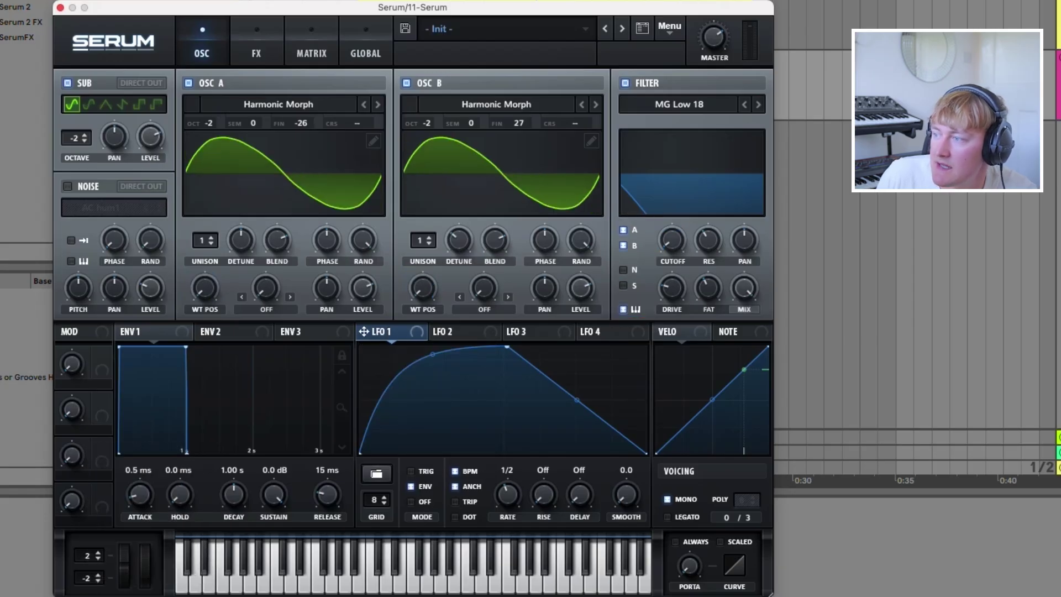
pyautogui.moveTo(672, 240); pyautogui.dragTo(673, 229)
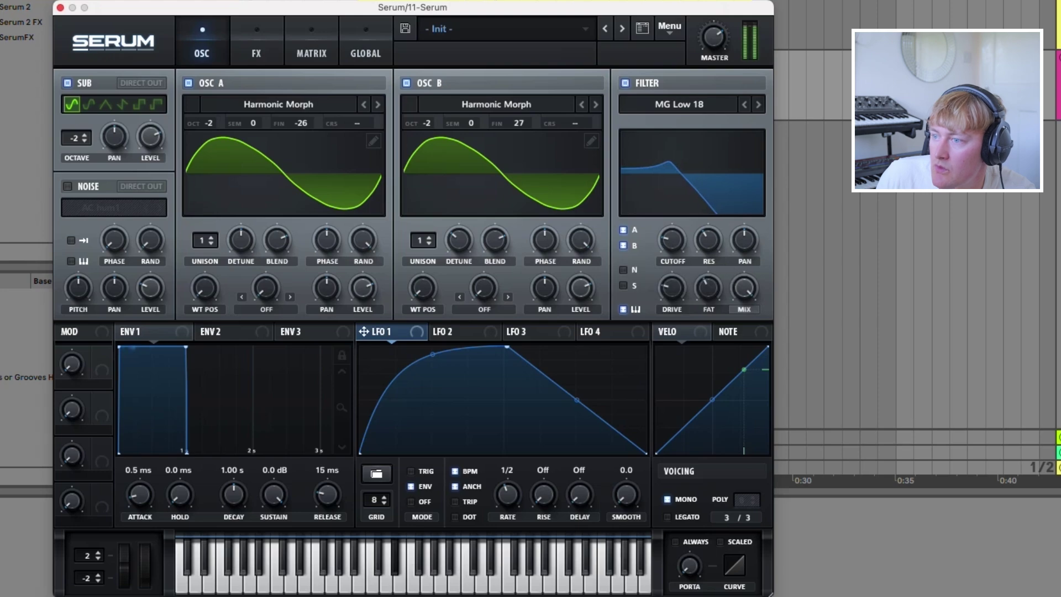
# Step: Assign Macro 1 to the wavetable position of Osc A and Osc B, and sweep the macro up to 100% and partway back down
pyautogui.moveTo(363, 331); pyautogui.dragTo(102, 354)
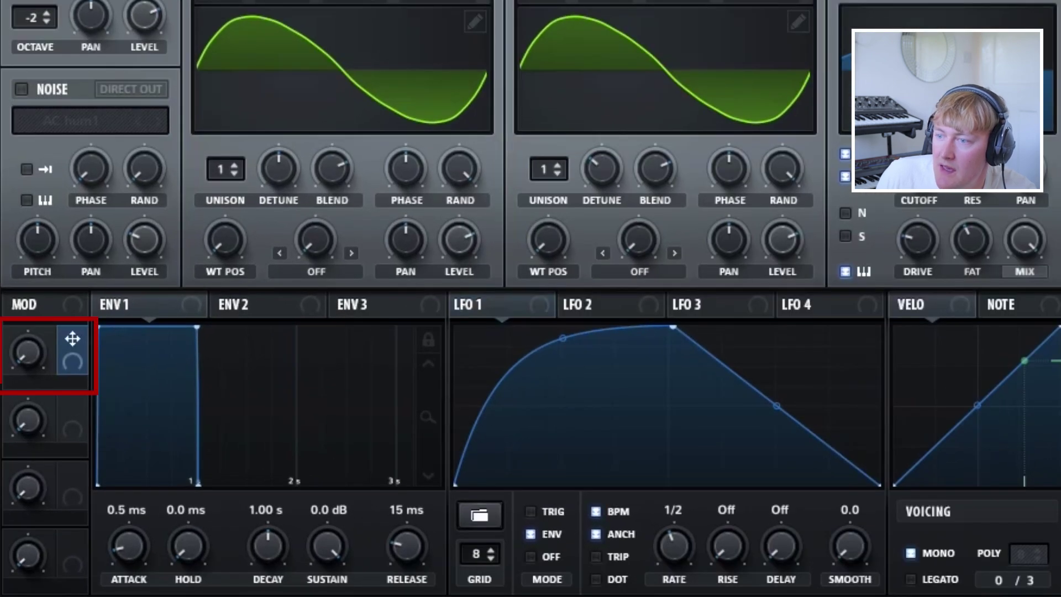
pyautogui.moveTo(159, 327); pyautogui.dragTo(225, 240)
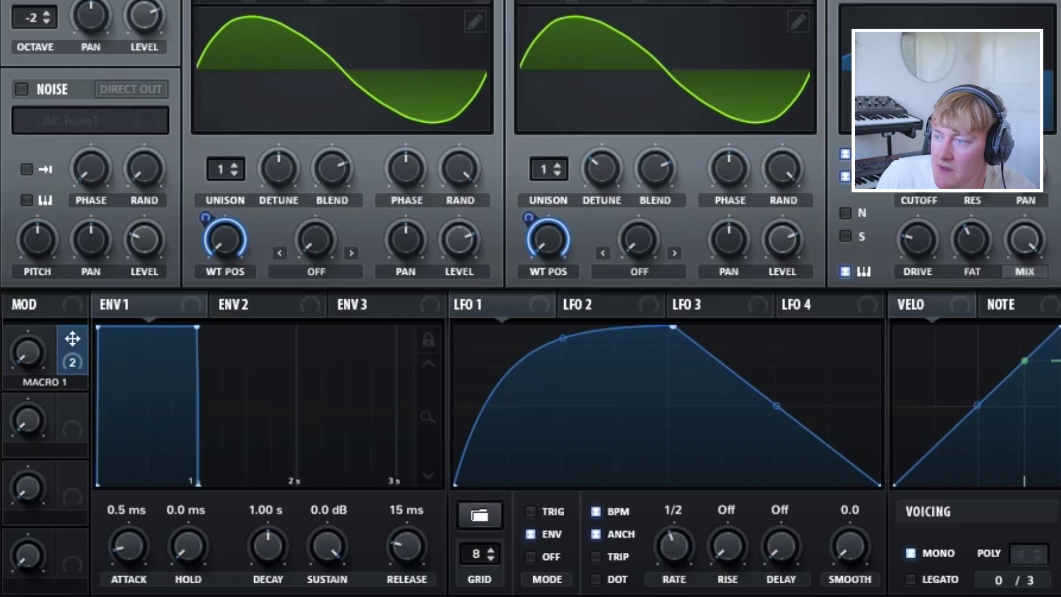
pyautogui.moveTo(26, 352); pyautogui.dragTo(40, 293)
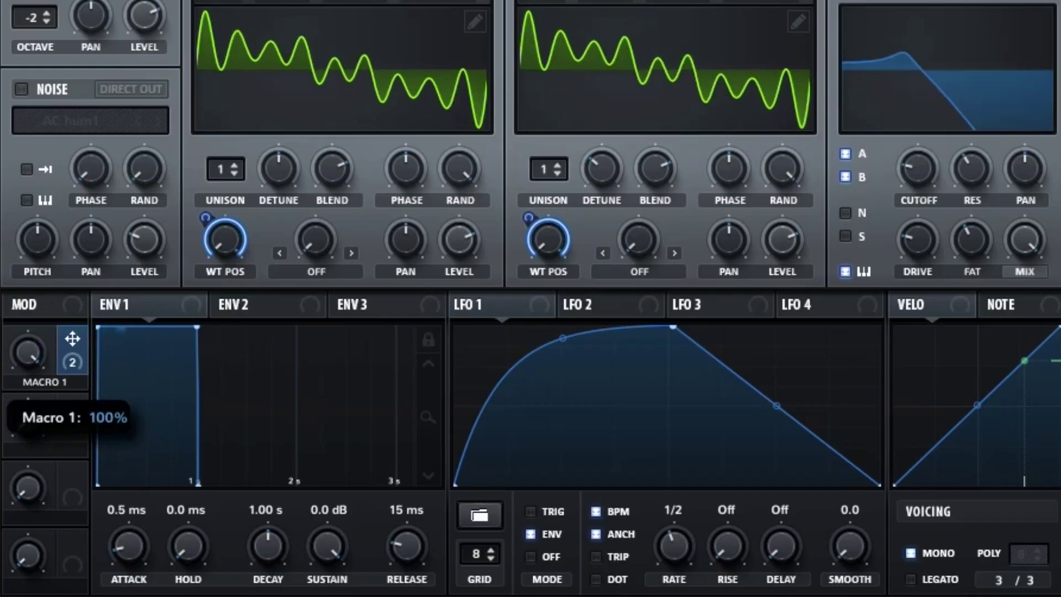
pyautogui.moveTo(918, 168); pyautogui.dragTo(917, 152)
pyautogui.moveTo(28, 352); pyautogui.dragTo(28, 402)
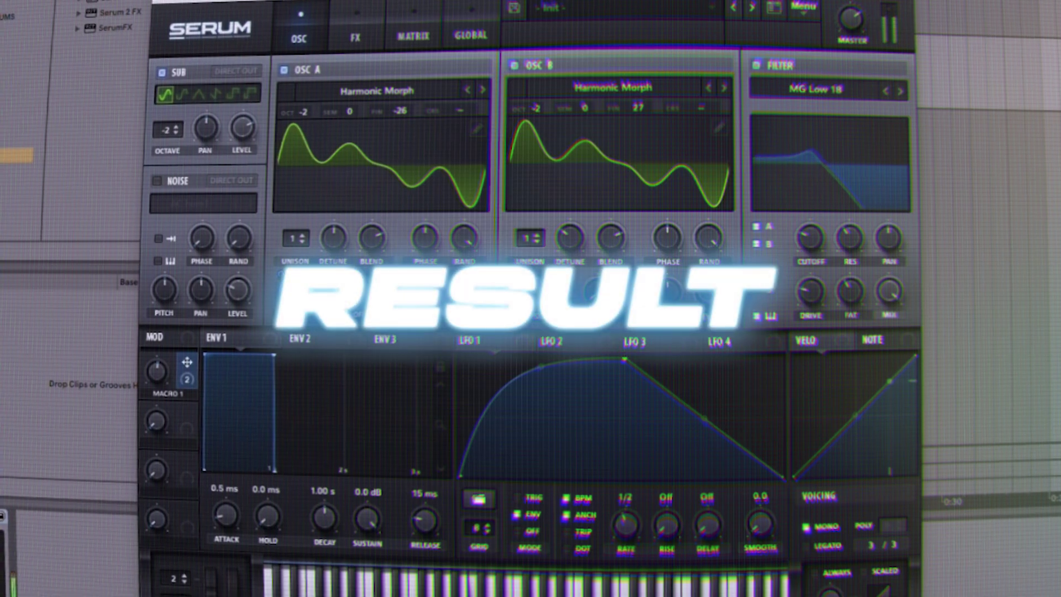